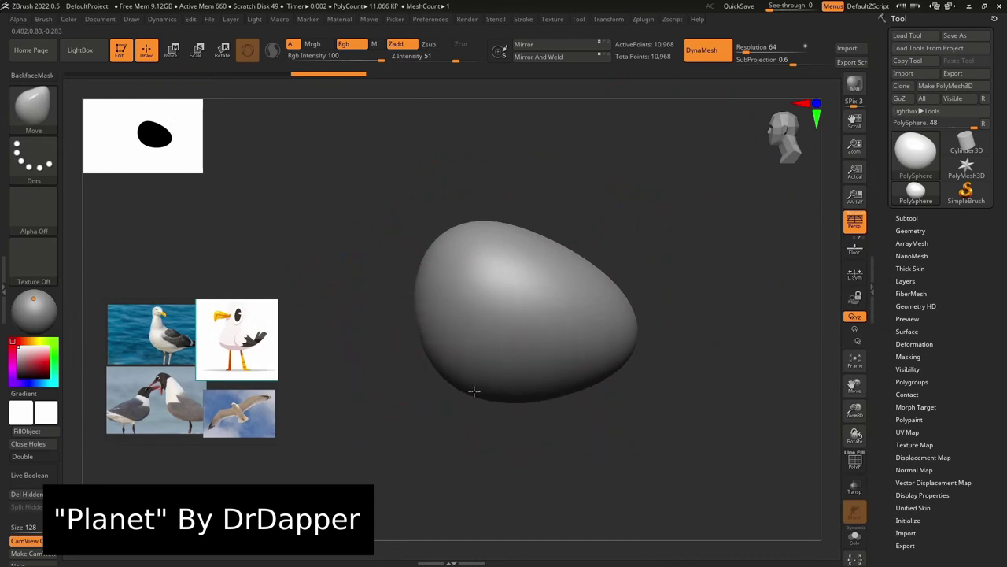
Refine the narrow tail end of the egg-shaped body with the Move brush.
{"action": "left_click_drag", "start_coordinate": [632, 315], "coordinate": [618, 315]}
{"action": "mouse_move", "coordinate": [636, 332]}
{"action": "left_mouse_down"}
{"action": "mouse_move", "coordinate": [655, 339]}
{"action": "mouse_move", "coordinate": [646, 333]}
{"action": "left_mouse_up"}
{"action": "mouse_move", "coordinate": [646, 334]}
{"action": "right_mouse_down", "text": "alt"}
{"action": "mouse_move", "coordinate": [639, 316]}
{"action": "mouse_move", "coordinate": [610, 308]}
{"action": "right_mouse_up", "text": "alt"}
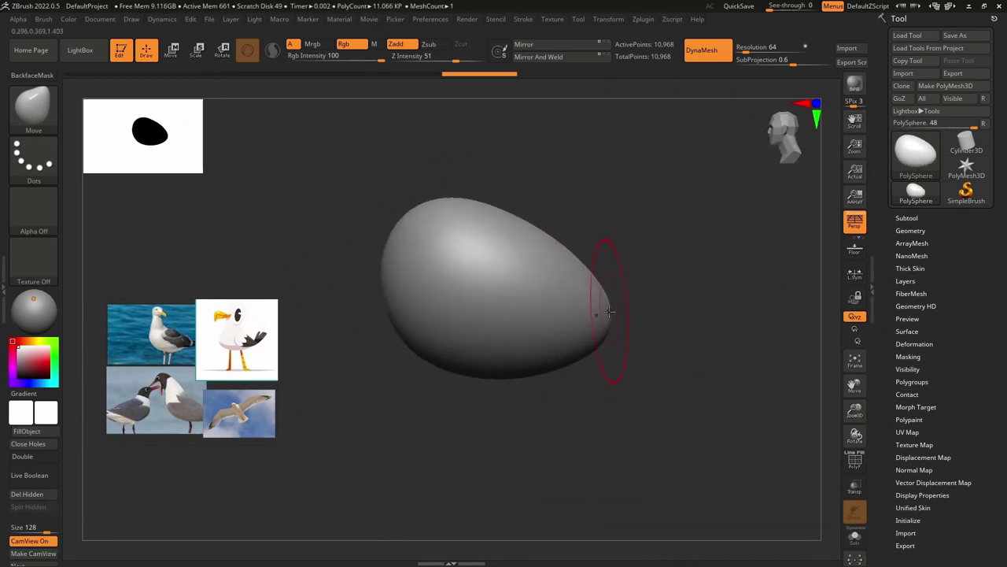
Pull a tapered neck upward from the front of the body and even out its sides with the Move brush.
{"action": "left_click_drag", "start_coordinate": [476, 186], "coordinate": [432, 297]}
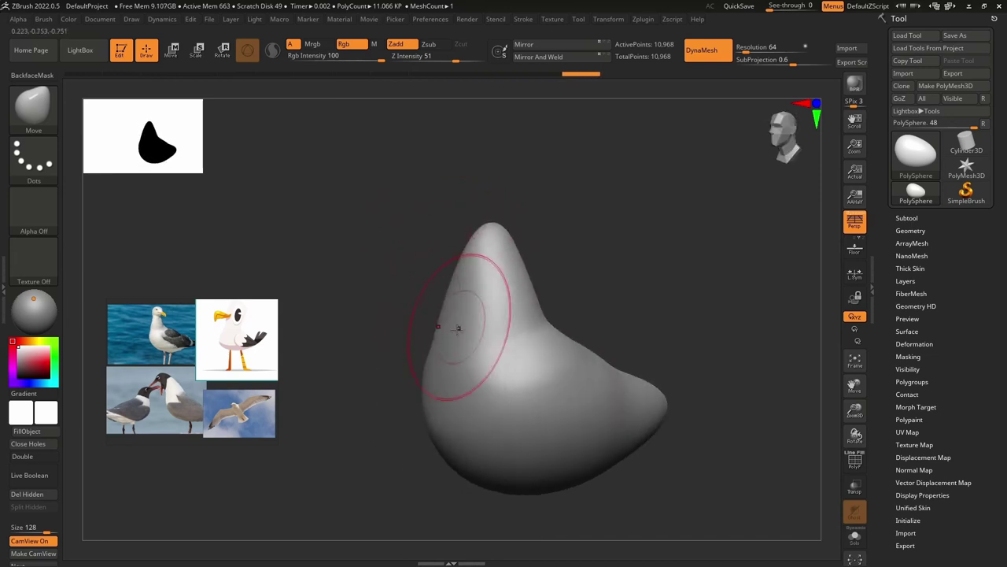
{"action": "right_click_drag", "start_coordinate": [446, 353], "coordinate": [411, 392]}
{"action": "right_click_drag", "start_coordinate": [461, 247], "coordinate": [535, 321]}
{"action": "left_click_drag", "start_coordinate": [537, 321], "coordinate": [517, 315]}
{"action": "right_click_drag", "start_coordinate": [582, 331], "coordinate": [562, 294], "text": "ctrl"}
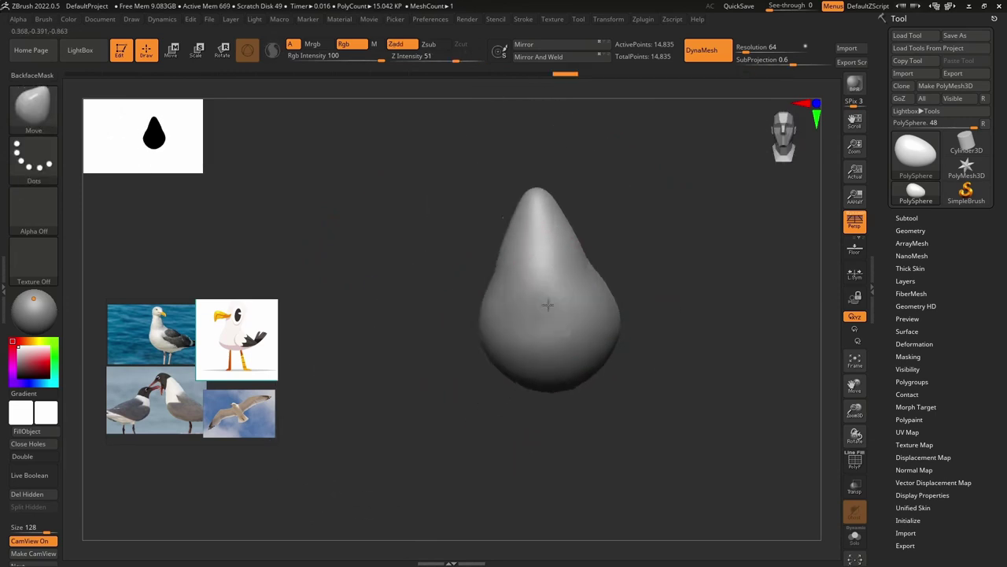
Append a sphere as a new subtool and scale it as a round head on top of the neck.
{"action": "right_click_drag", "start_coordinate": [628, 247], "coordinate": [569, 276], "text": "alt"}
{"action": "left_click", "coordinate": [918, 217]}
{"action": "left_click", "coordinate": [955, 389]}
{"action": "left_click", "coordinate": [602, 348]}
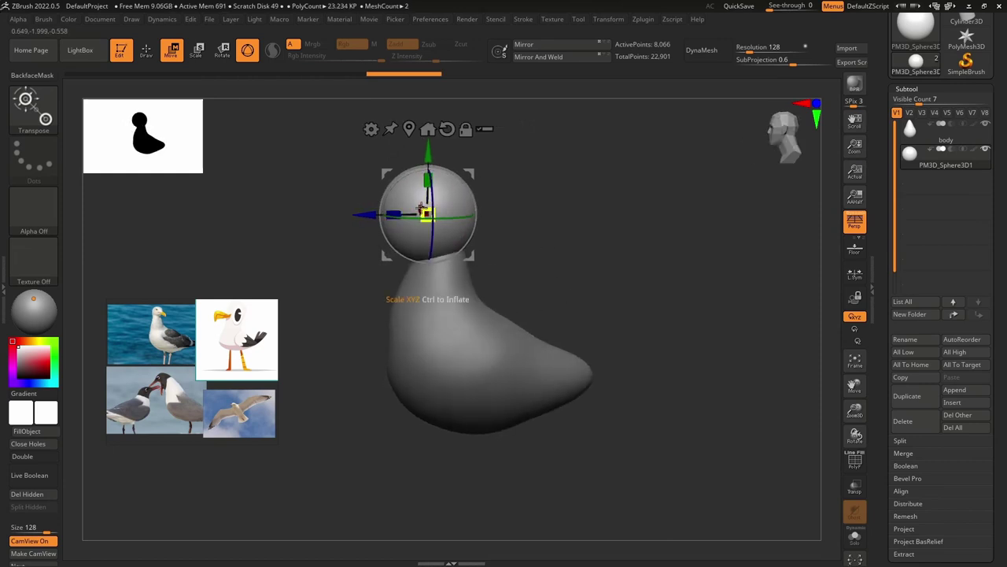
{"action": "left_click_drag", "start_coordinate": [414, 197], "coordinate": [411, 201]}
Select the Move brush and stretch the head sphere forward.
{"action": "mouse_move", "coordinate": [417, 167]}
{"action": "right_mouse_down"}
{"action": "mouse_move", "coordinate": [504, 162]}
{"action": "mouse_move", "coordinate": [480, 169]}
{"action": "right_mouse_up"}
{"action": "key", "text": "b"}
{"action": "key", "text": "m"}
{"action": "key", "text": "v"}
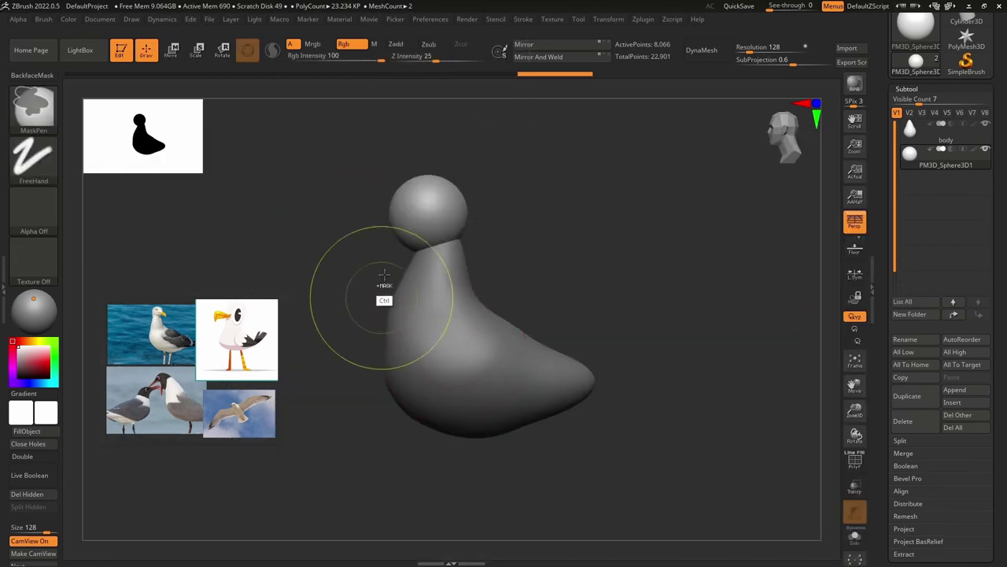
{"action": "right_click_drag", "start_coordinate": [384, 292], "coordinate": [390, 221], "text": "ctrl"}
{"action": "right_click_drag", "start_coordinate": [390, 221], "coordinate": [447, 239], "text": "alt"}
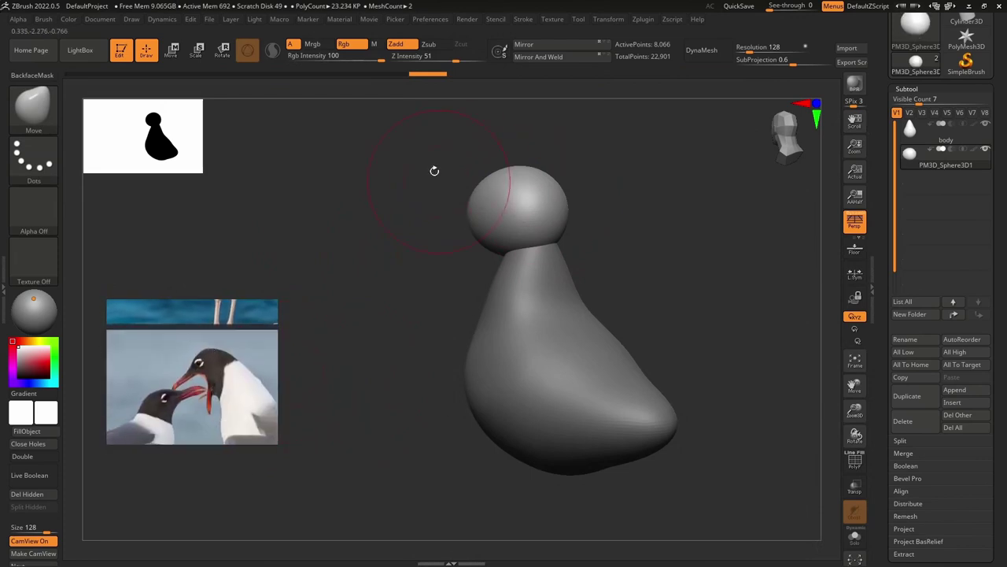
{"action": "right_click_drag", "start_coordinate": [348, 204], "coordinate": [386, 206]}
{"action": "left_click_drag", "start_coordinate": [456, 204], "coordinate": [442, 203]}
Shape the head from several angles with the Move brush, drawing its front out into a blunt snout.
{"action": "mouse_move", "coordinate": [405, 236]}
{"action": "right_mouse_down"}
{"action": "mouse_move", "coordinate": [386, 243]}
{"action": "mouse_move", "coordinate": [440, 302]}
{"action": "mouse_move", "coordinate": [421, 283]}
{"action": "right_mouse_up"}
{"action": "key", "text": "q"}
{"action": "left_click_drag", "start_coordinate": [451, 215], "coordinate": [504, 248], "text": "shift"}
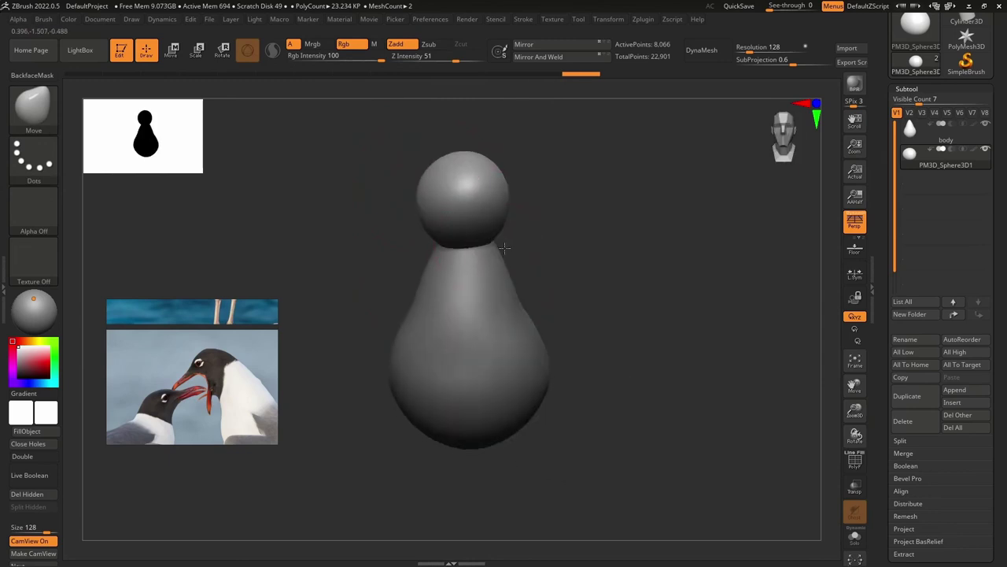
{"action": "mouse_move", "coordinate": [501, 220]}
{"action": "right_mouse_down"}
{"action": "mouse_move", "coordinate": [461, 214]}
{"action": "mouse_move", "coordinate": [472, 241]}
{"action": "mouse_move", "coordinate": [441, 237]}
{"action": "right_mouse_up"}
{"action": "left_click_drag", "start_coordinate": [499, 157], "coordinate": [474, 146]}
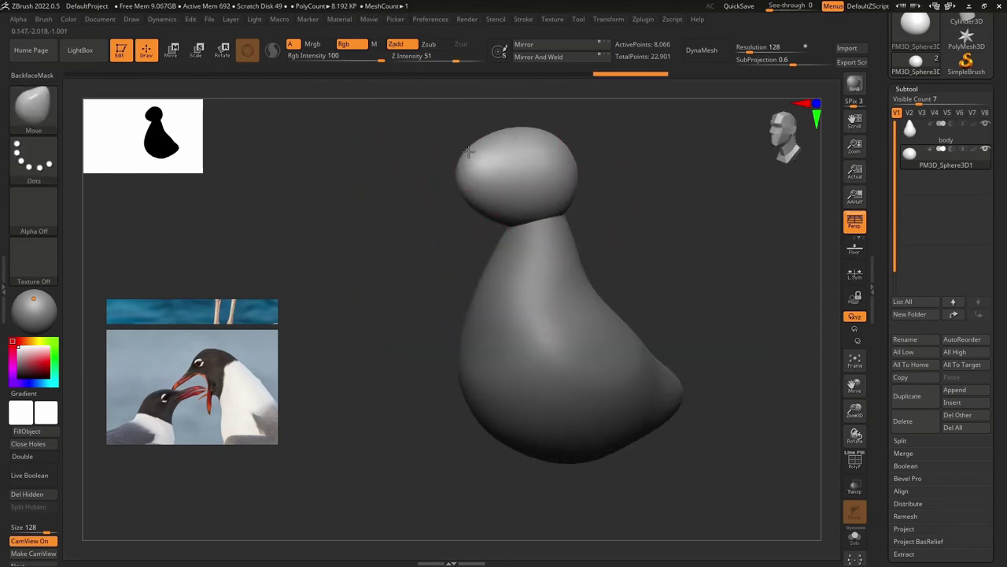
{"action": "left_click_drag", "start_coordinate": [474, 188], "coordinate": [482, 177]}
{"action": "left_click_drag", "start_coordinate": [596, 211], "coordinate": [525, 265]}
{"action": "mouse_move", "coordinate": [526, 265]}
{"action": "right_mouse_down"}
{"action": "mouse_move", "coordinate": [543, 266]}
{"action": "mouse_move", "coordinate": [503, 271]}
{"action": "right_mouse_up"}
{"action": "right_click", "coordinate": [481, 273]}
{"action": "mouse_move", "coordinate": [465, 288]}
{"action": "left_mouse_down"}
{"action": "mouse_move", "coordinate": [444, 300]}
{"action": "mouse_move", "coordinate": [472, 282]}
{"action": "mouse_move", "coordinate": [399, 341]}
{"action": "left_mouse_up"}
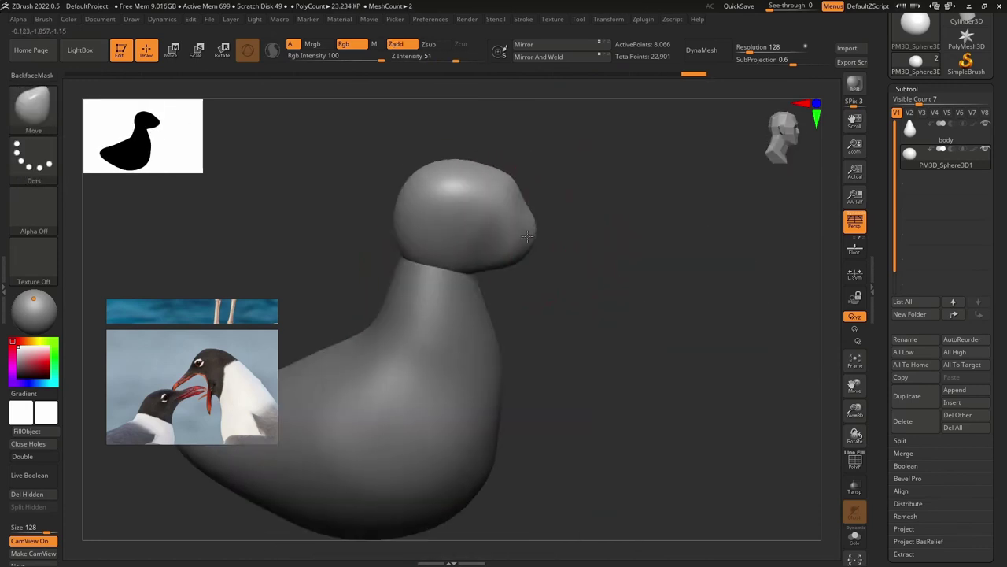
Bring the standing seagull photo into the reference view and adjust the head's outline to match it.
{"action": "right_click_drag", "start_coordinate": [527, 236], "coordinate": [541, 195]}
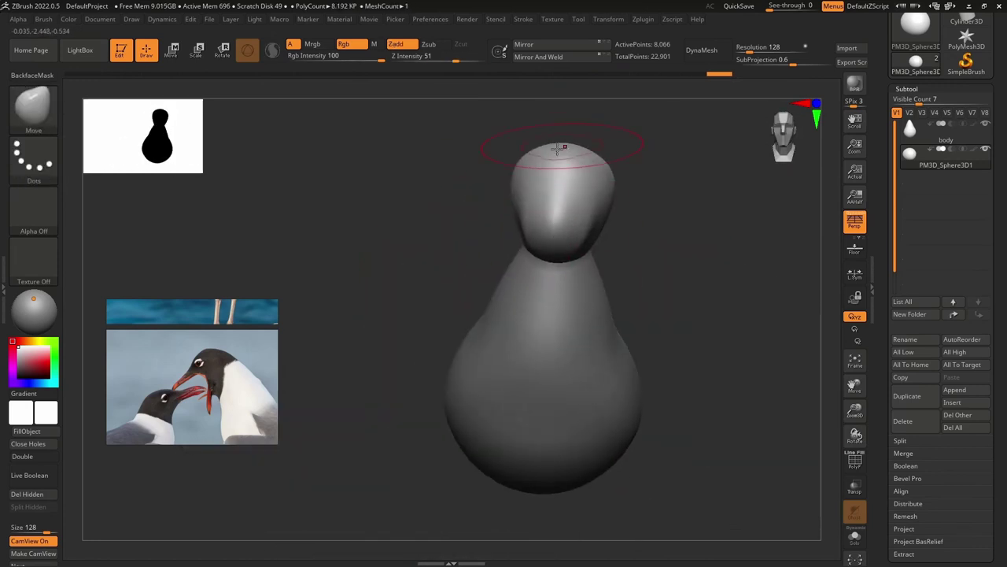
{"action": "right_click_drag", "start_coordinate": [564, 150], "coordinate": [570, 235]}
{"action": "right_click_drag", "start_coordinate": [252, 337], "coordinate": [247, 362]}
{"action": "middle_click_drag", "start_coordinate": [240, 341], "coordinate": [160, 400]}
{"action": "middle_click_drag", "start_coordinate": [256, 370], "coordinate": [216, 385]}
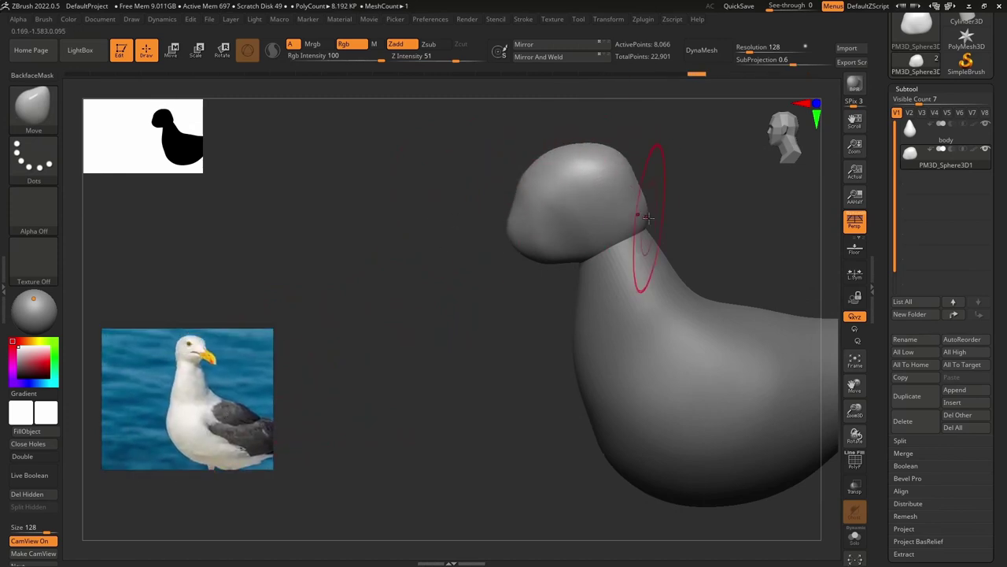
{"action": "mouse_move", "coordinate": [446, 363]}
{"action": "left_mouse_down"}
{"action": "mouse_move", "coordinate": [720, 113]}
{"action": "mouse_move", "coordinate": [582, 388]}
{"action": "mouse_move", "coordinate": [449, 373]}
{"action": "mouse_move", "coordinate": [613, 263]}
{"action": "mouse_move", "coordinate": [574, 226]}
{"action": "mouse_move", "coordinate": [598, 236]}
{"action": "mouse_move", "coordinate": [580, 292]}
{"action": "mouse_move", "coordinate": [617, 231]}
{"action": "left_mouse_up"}
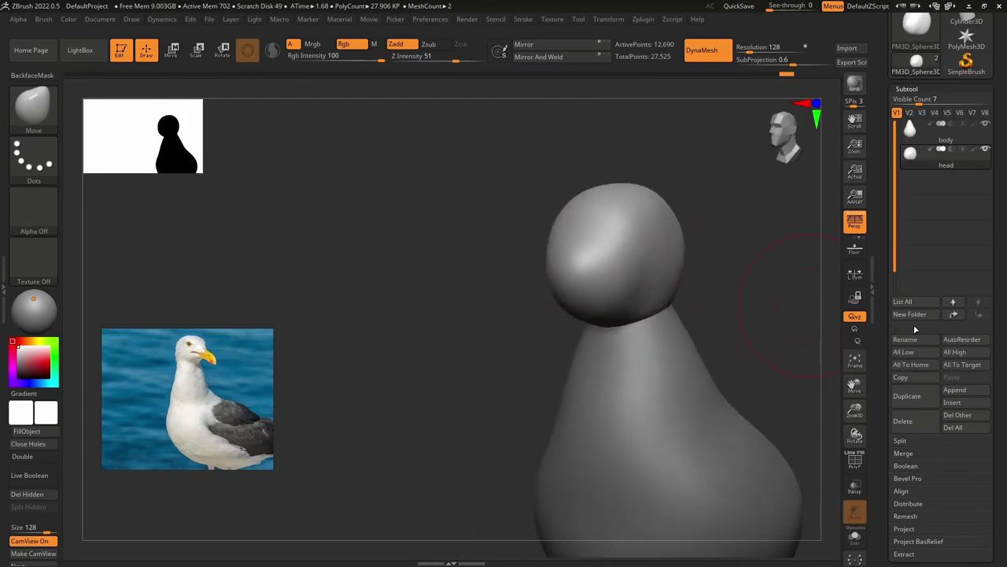
Select the body subtool, mould the top of its neck into a rounded gull head with the Move brush, and remesh it with DynaMesh.
{"action": "left_click", "coordinate": [911, 131]}
{"action": "left_click_drag", "start_coordinate": [587, 281], "coordinate": [543, 277]}
{"action": "left_click_drag", "start_coordinate": [617, 272], "coordinate": [599, 255]}
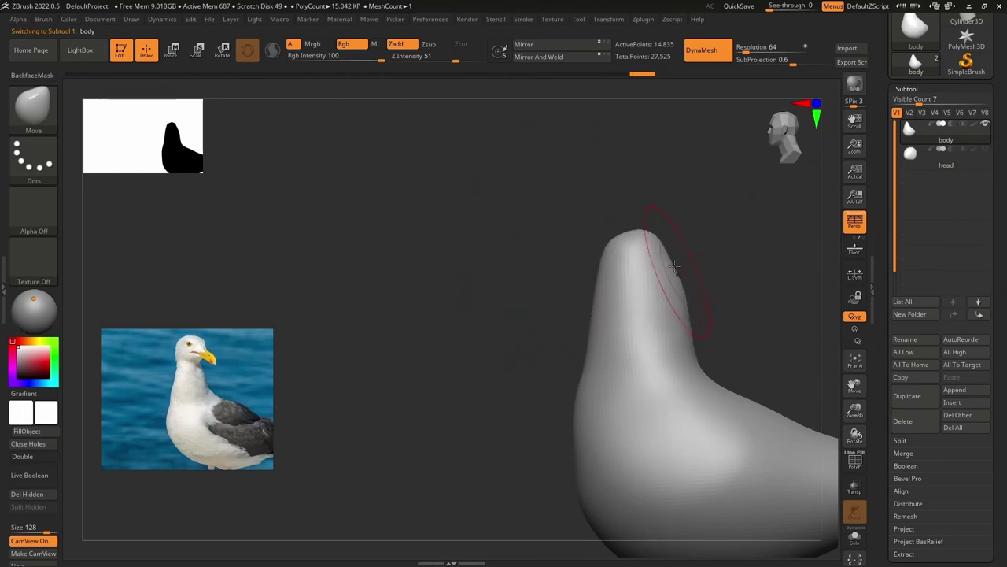
{"action": "left_click_drag", "start_coordinate": [643, 181], "coordinate": [650, 287]}
{"action": "left_click_drag", "start_coordinate": [692, 208], "coordinate": [528, 179]}
{"action": "left_click_drag", "start_coordinate": [410, 315], "coordinate": [622, 323]}
{"action": "right_click_drag", "start_coordinate": [621, 322], "coordinate": [612, 297], "text": "ctrl"}
{"action": "left_click_drag", "start_coordinate": [611, 296], "coordinate": [629, 314], "text": "ctrl"}
{"action": "left_click_drag", "start_coordinate": [587, 276], "coordinate": [528, 259]}
Append another sphere, then move and scale it down to sit at the front of the head as the beak base.
{"action": "left_click", "coordinate": [956, 390]}
{"action": "left_click", "coordinate": [603, 340]}
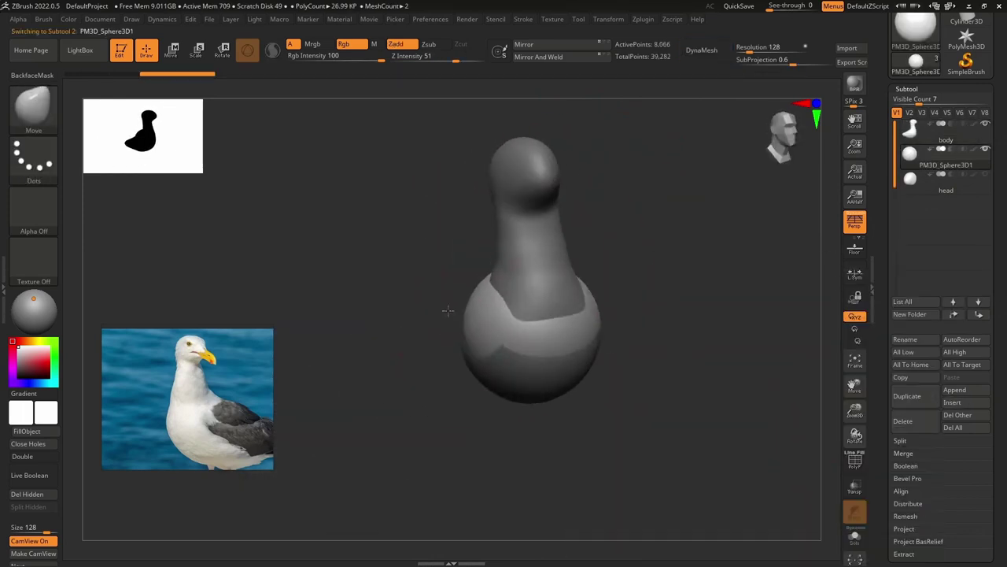
{"action": "key", "text": "w"}
{"action": "left_click_drag", "start_coordinate": [514, 294], "coordinate": [627, 194]}
{"action": "left_click_drag", "start_coordinate": [597, 339], "coordinate": [606, 341], "text": "shift"}
{"action": "left_click_drag", "start_coordinate": [697, 193], "coordinate": [564, 193]}
{"action": "left_click_drag", "start_coordinate": [501, 130], "coordinate": [501, 115]}
{"action": "left_click_drag", "start_coordinate": [501, 178], "coordinate": [501, 172]}
{"action": "mouse_move", "coordinate": [665, 321]}
{"action": "left_mouse_down"}
{"action": "mouse_move", "coordinate": [580, 323]}
{"action": "mouse_move", "coordinate": [546, 286]}
{"action": "left_mouse_up"}
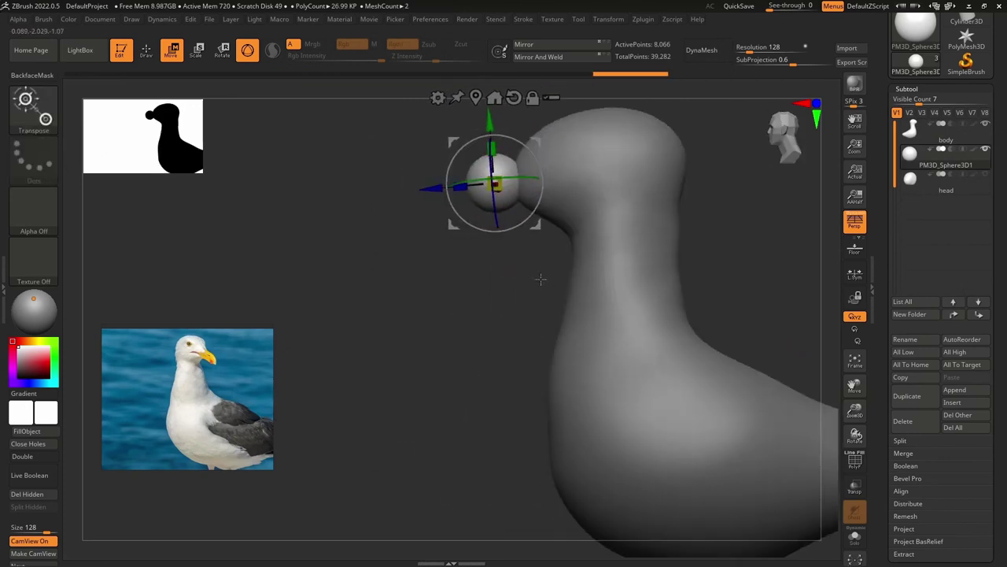
Stretch the small sphere into a long tapered beak with the Move brush and remesh it with DynaMesh at resolution 16.
{"action": "key", "text": "q"}
{"action": "mouse_move", "coordinate": [441, 260]}
{"action": "left_mouse_down"}
{"action": "mouse_move", "coordinate": [496, 264]}
{"action": "mouse_move", "coordinate": [440, 260]}
{"action": "left_mouse_up"}
{"action": "mouse_move", "coordinate": [498, 157]}
{"action": "left_mouse_down"}
{"action": "mouse_move", "coordinate": [497, 172]}
{"action": "mouse_move", "coordinate": [445, 215]}
{"action": "left_mouse_up"}
{"action": "mouse_move", "coordinate": [441, 260]}
{"action": "left_mouse_down"}
{"action": "mouse_move", "coordinate": [472, 252]}
{"action": "mouse_move", "coordinate": [504, 263]}
{"action": "left_mouse_up"}
{"action": "left_click_drag", "start_coordinate": [393, 260], "coordinate": [457, 228]}
{"action": "left_click_drag", "start_coordinate": [598, 260], "coordinate": [520, 315]}
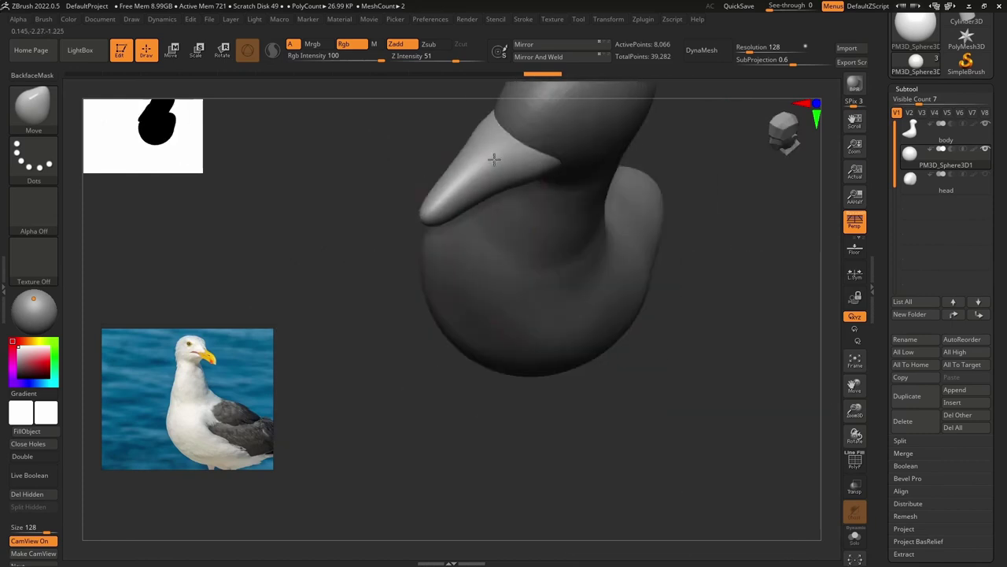
{"action": "mouse_move", "coordinate": [649, 177]}
{"action": "left_mouse_down"}
{"action": "mouse_move", "coordinate": [641, 259]}
{"action": "mouse_move", "coordinate": [669, 276]}
{"action": "left_mouse_up"}
{"action": "left_click_drag", "start_coordinate": [516, 295], "coordinate": [529, 305]}
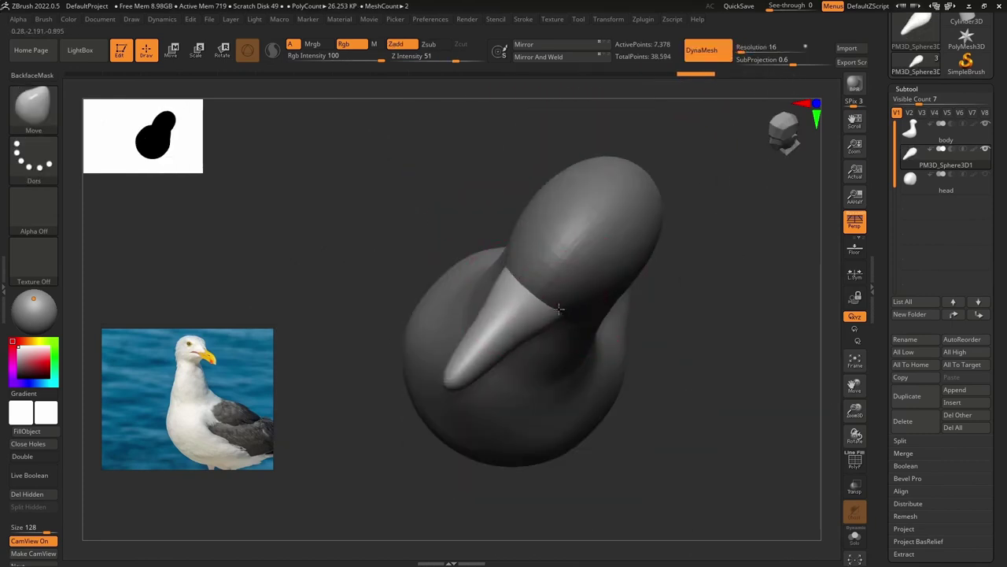
Adjust the beak's width and its fit against the head with the Move brush.
{"action": "left_click_drag", "start_coordinate": [393, 315], "coordinate": [338, 268]}
{"action": "left_click_drag", "start_coordinate": [551, 326], "coordinate": [563, 333]}
{"action": "left_click_drag", "start_coordinate": [473, 339], "coordinate": [440, 335]}
{"action": "left_click_drag", "start_coordinate": [553, 377], "coordinate": [562, 379]}
{"action": "left_click_drag", "start_coordinate": [440, 441], "coordinate": [520, 445]}
{"action": "mouse_move", "coordinate": [692, 377]}
{"action": "left_mouse_down"}
{"action": "mouse_move", "coordinate": [560, 385]}
{"action": "mouse_move", "coordinate": [472, 370]}
{"action": "left_mouse_up"}
Vary the Move brush size to shape the beak's side profile, and adjust the body's head around the beak base.
{"action": "key", "text": "space"}
{"action": "left_click_drag", "start_coordinate": [488, 307], "coordinate": [470, 307]}
{"action": "left_click_drag", "start_coordinate": [347, 378], "coordinate": [385, 378]}
{"action": "mouse_move", "coordinate": [504, 298]}
{"action": "left_mouse_down"}
{"action": "mouse_move", "coordinate": [493, 311]}
{"action": "mouse_move", "coordinate": [549, 287]}
{"action": "left_mouse_up"}
{"action": "key", "text": "space"}
{"action": "left_click_drag", "start_coordinate": [346, 370], "coordinate": [457, 373]}
{"action": "left_click_drag", "start_coordinate": [502, 299], "coordinate": [493, 303]}
{"action": "left_click_drag", "start_coordinate": [456, 374], "coordinate": [386, 371]}
{"action": "left_click_drag", "start_coordinate": [377, 429], "coordinate": [512, 348]}
{"action": "left_click", "coordinate": [498, 332], "text": "alt"}
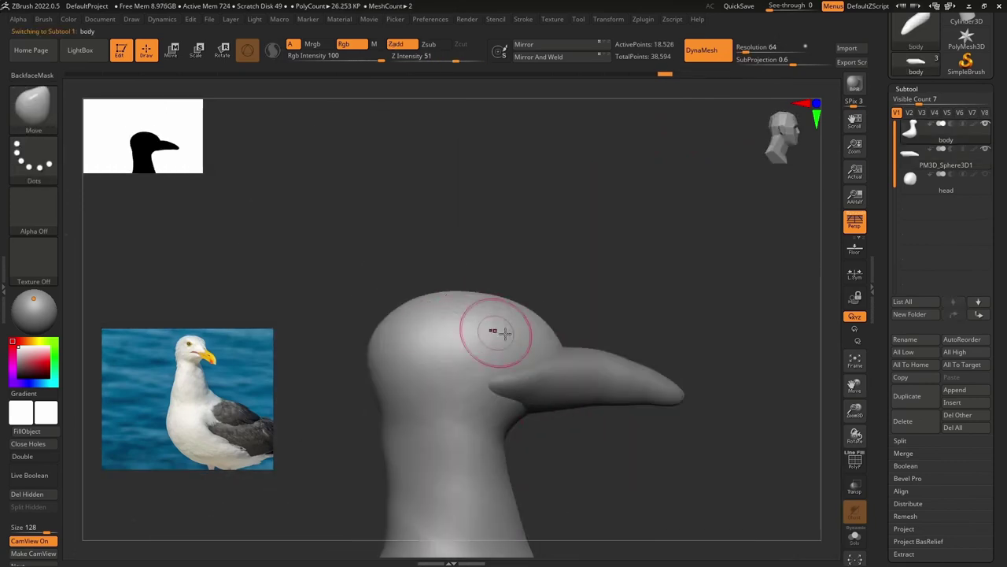
{"action": "left_click_drag", "start_coordinate": [475, 380], "coordinate": [613, 291]}
Divide the beak lengthwise into upper and lower polygroups using a MaskLasso selection, with PolyFrame displayed.
{"action": "left_click", "coordinate": [613, 291], "text": "alt"}
{"action": "mouse_move", "coordinate": [613, 290]}
{"action": "right_mouse_down", "text": "ctrl"}
{"action": "mouse_move", "coordinate": [616, 220]}
{"action": "mouse_move", "coordinate": [583, 224]}
{"action": "right_mouse_up", "text": "ctrl"}
{"action": "left_click", "coordinate": [33, 109], "text": "ctrl"}
{"action": "left_click", "coordinate": [236, 157], "text": "ctrl"}
{"action": "mouse_move", "coordinate": [431, 323]}
{"action": "left_mouse_down", "text": "ctrl"}
{"action": "mouse_move", "coordinate": [751, 226]}
{"action": "mouse_move", "coordinate": [629, 212]}
{"action": "left_mouse_up", "text": "ctrl"}
{"action": "mouse_move", "coordinate": [661, 229]}
{"action": "left_mouse_down"}
{"action": "mouse_move", "coordinate": [499, 265]}
{"action": "mouse_move", "coordinate": [622, 315]}
{"action": "mouse_move", "coordinate": [652, 294]}
{"action": "left_mouse_up"}
{"action": "left_click", "coordinate": [858, 464]}
{"action": "key", "text": "ctrl+w"}
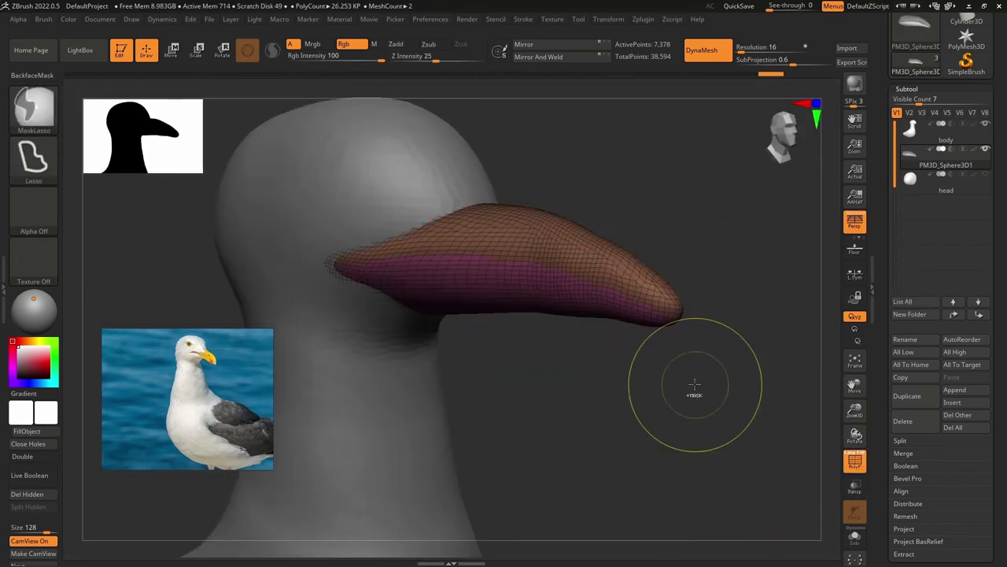
Isolate the upper beak polygroup and split the beak's two halves into separate subtools.
{"action": "left_click", "coordinate": [527, 236], "text": "ctrl+shift"}
{"action": "right_click_drag", "start_coordinate": [527, 237], "coordinate": [394, 244]}
{"action": "left_click_drag", "start_coordinate": [937, 554], "coordinate": [937, 346]}
{"action": "left_click", "coordinate": [914, 356]}
{"action": "left_click", "coordinate": [911, 45]}
{"action": "left_click", "coordinate": [900, 440]}
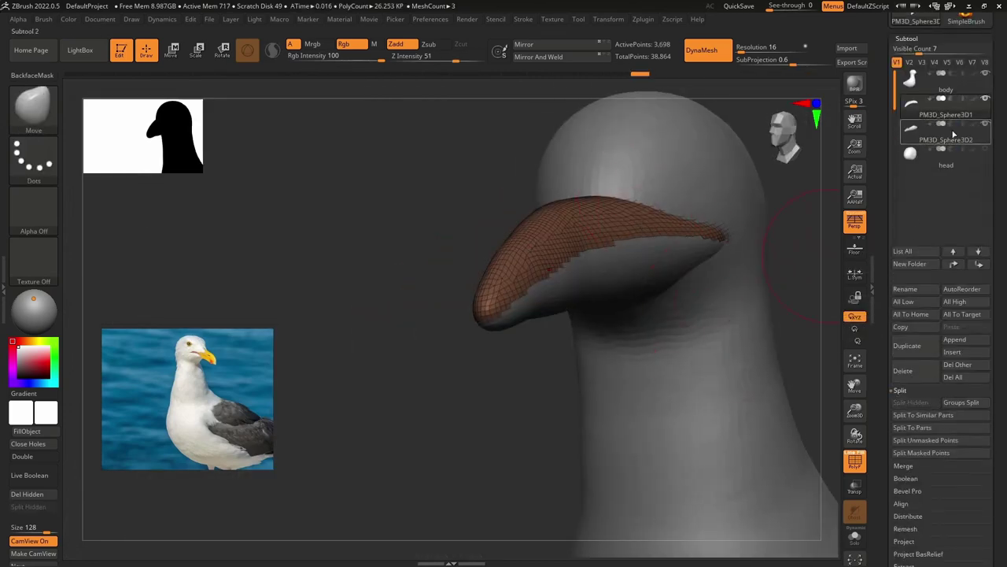
Rename the upper beak subtool "top beak" and the lower one "bottom beak".
{"action": "left_click", "coordinate": [914, 294]}
{"action": "type", "text": "top beak"}
{"action": "key", "text": "Return"}
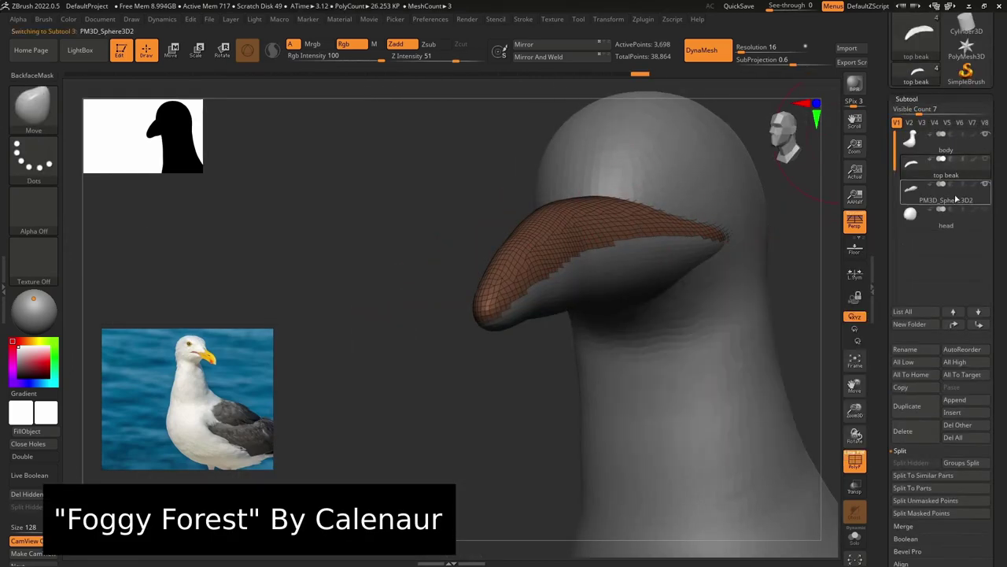
{"action": "left_click", "coordinate": [958, 197]}
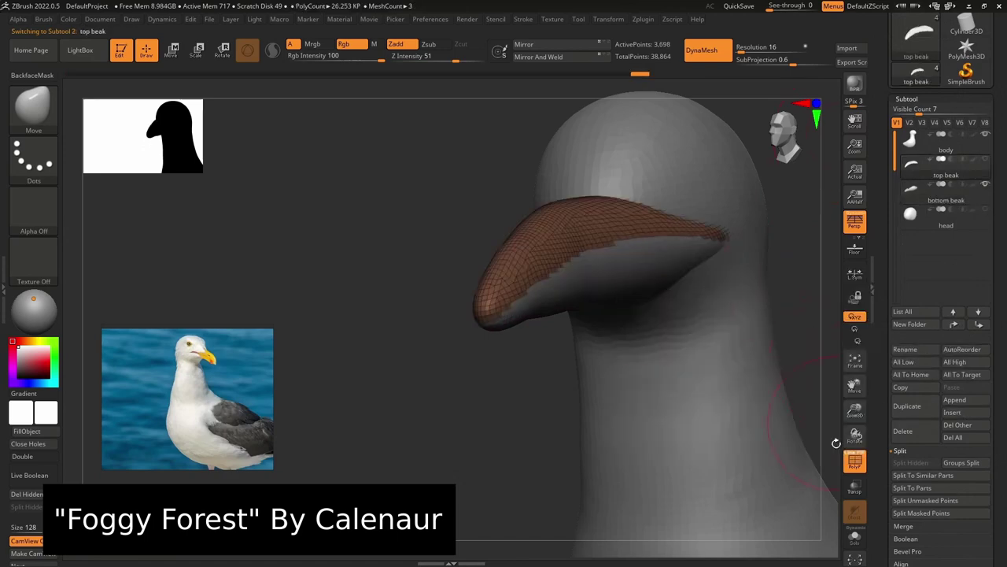
Smooth the side and lower edge of the top beak.
{"action": "right_click_drag", "start_coordinate": [441, 457], "coordinate": [596, 472]}
{"action": "right_click_drag", "start_coordinate": [596, 394], "coordinate": [583, 464]}
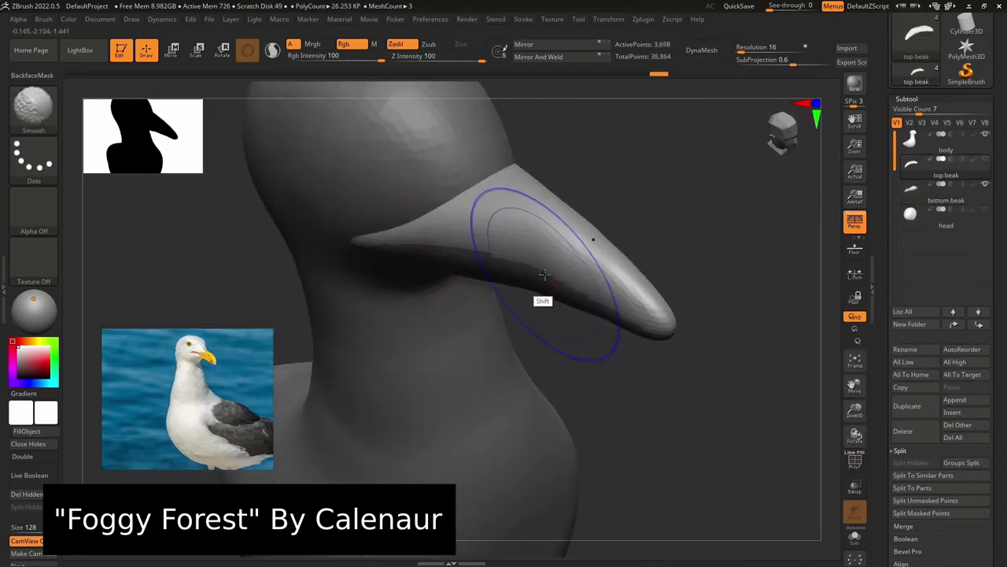
{"action": "left_click_drag", "start_coordinate": [538, 270], "coordinate": [512, 228], "text": "shift"}
{"action": "right_click_drag", "start_coordinate": [511, 315], "coordinate": [472, 264]}
{"action": "right_click_drag", "start_coordinate": [661, 307], "coordinate": [488, 259]}
Isolate the top beak in Solo mode, close its open holes and smooth the newly closed underside.
{"action": "left_click", "coordinate": [855, 539]}
{"action": "left_click", "coordinate": [40, 444]}
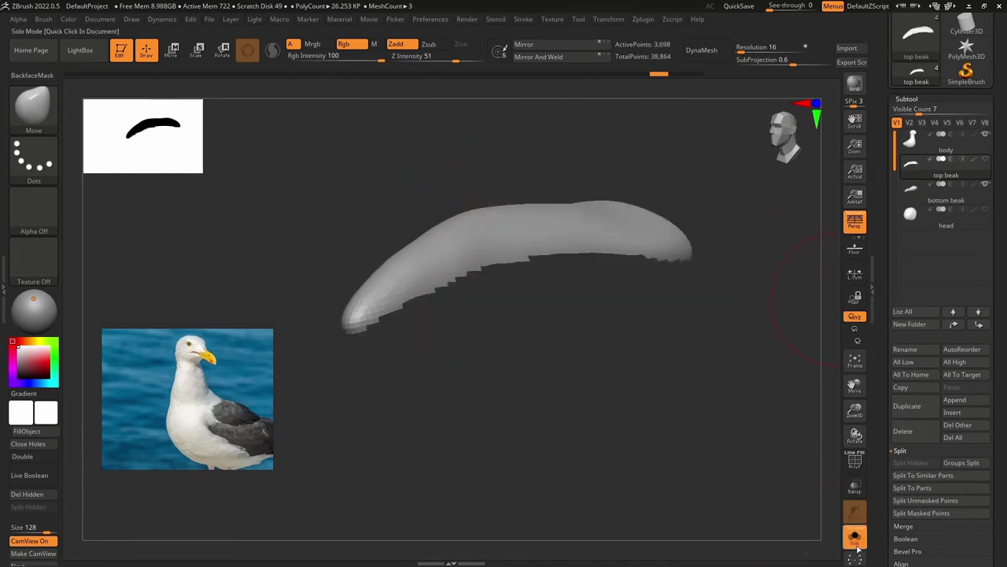
{"action": "right_click_drag", "start_coordinate": [425, 377], "coordinate": [504, 236]}
{"action": "left_click_drag", "start_coordinate": [512, 228], "coordinate": [521, 270]}
{"action": "key", "text": "ctrl"}
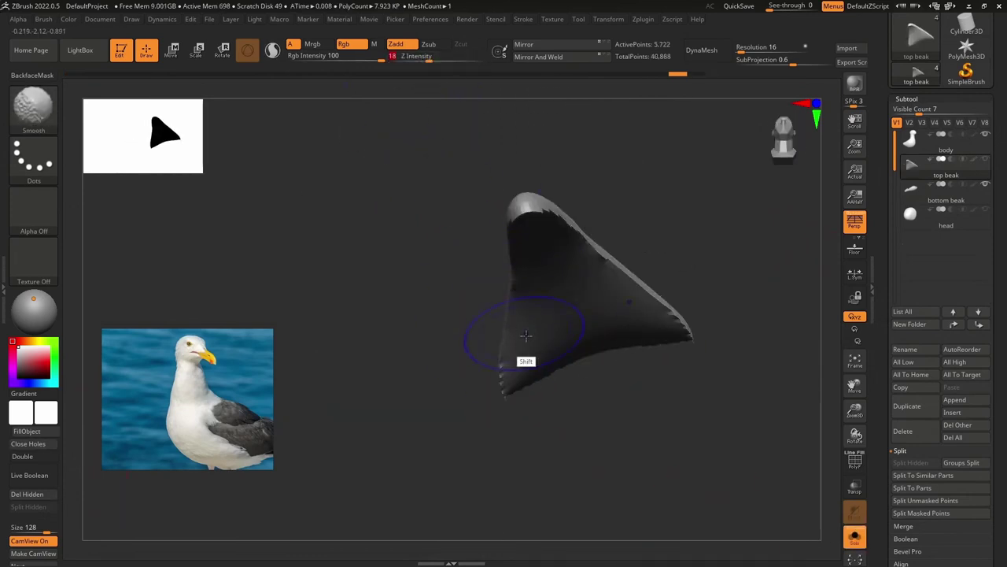
{"action": "right_click_drag", "start_coordinate": [679, 333], "coordinate": [574, 276]}
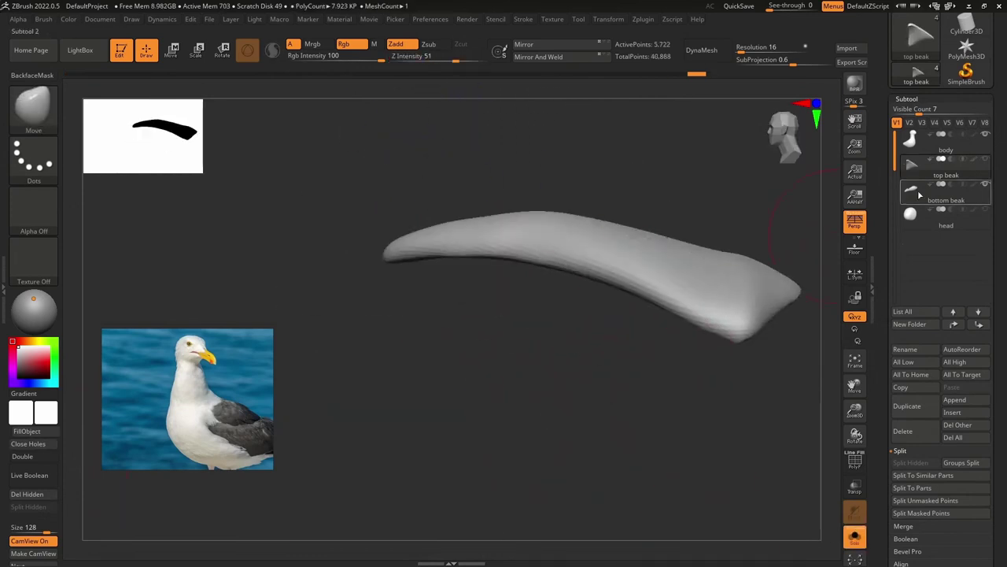
Select the bottom beak, close its open holes and smooth its jagged edges.
{"action": "left_click", "coordinate": [944, 191]}
{"action": "right_click_drag", "start_coordinate": [535, 236], "coordinate": [503, 315]}
{"action": "left_click", "coordinate": [27, 444]}
{"action": "right_click_drag", "start_coordinate": [440, 354], "coordinate": [530, 244]}
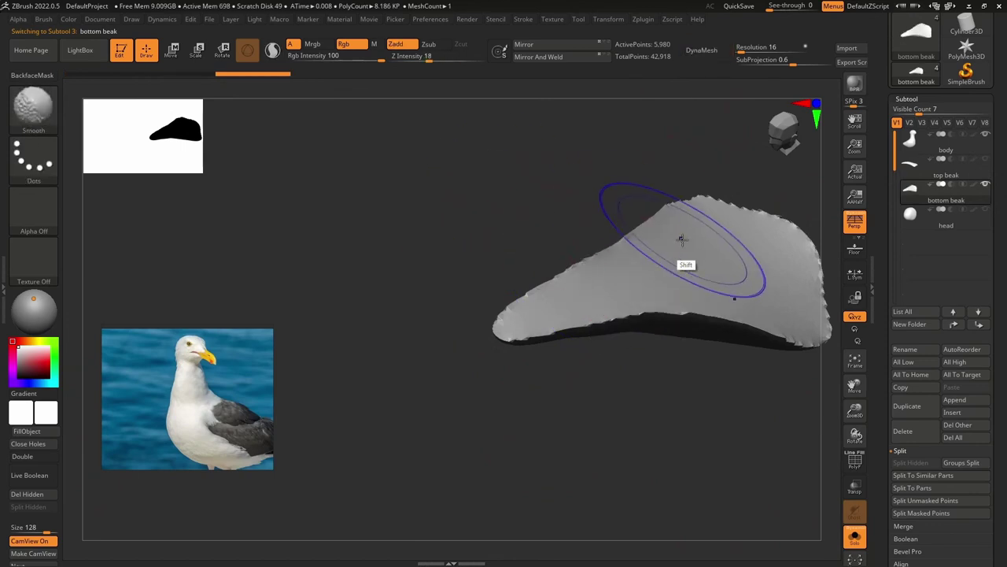
{"action": "left_click_drag", "start_coordinate": [839, 303], "coordinate": [724, 212], "text": "shift"}
{"action": "mouse_move", "coordinate": [708, 259]}
{"action": "right_mouse_down"}
{"action": "mouse_move", "coordinate": [562, 265]}
{"action": "mouse_move", "coordinate": [652, 261]}
{"action": "mouse_move", "coordinate": [818, 194]}
{"action": "right_mouse_up"}
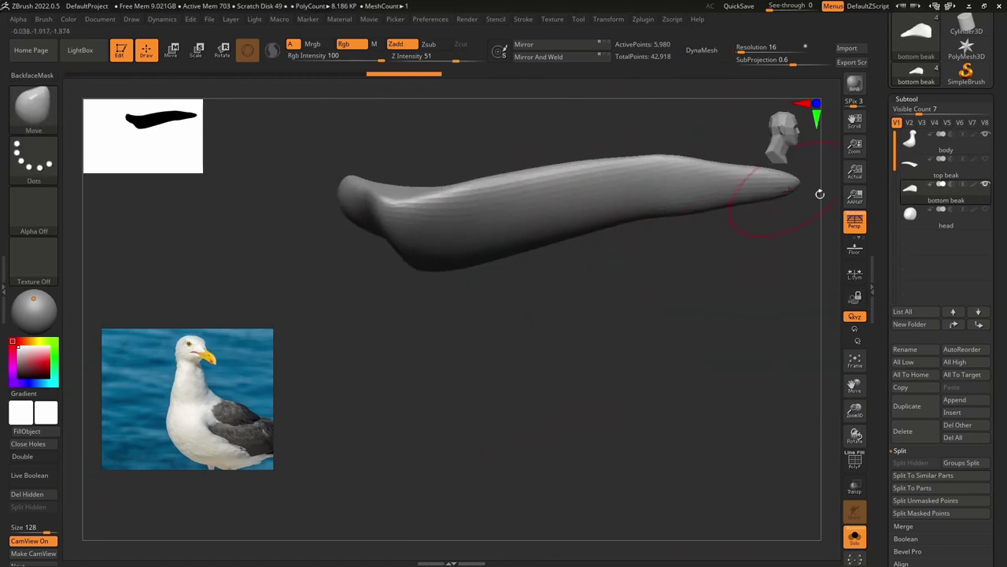
Leave Solo mode, make all beak parts visible and adjust the top beak's shape with the Move brush.
{"action": "left_click", "coordinate": [854, 538]}
{"action": "right_click_drag", "start_coordinate": [708, 378], "coordinate": [772, 331]}
{"action": "left_click", "coordinate": [985, 160]}
{"action": "right_click_drag", "start_coordinate": [693, 331], "coordinate": [598, 315]}
{"action": "right_click_drag", "start_coordinate": [462, 291], "coordinate": [458, 311]}
{"action": "left_click", "coordinate": [496, 248], "text": "alt"}
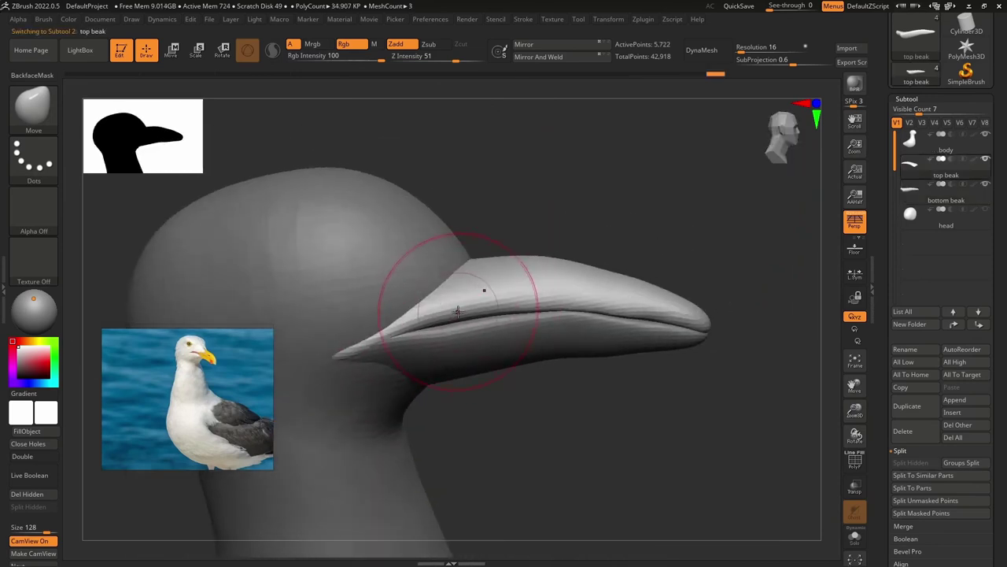
{"action": "left_click_drag", "start_coordinate": [700, 298], "coordinate": [571, 205]}
Select the bottom beak and reshape it with the Move brush to meet the top beak.
{"action": "left_click", "coordinate": [459, 348], "text": "alt"}
{"action": "left_click_drag", "start_coordinate": [459, 349], "coordinate": [489, 305]}
{"action": "right_click_drag", "start_coordinate": [558, 274], "coordinate": [693, 315]}
{"action": "left_click", "coordinate": [549, 358], "text": "alt"}
{"action": "mouse_move", "coordinate": [549, 357]}
{"action": "right_mouse_down"}
{"action": "mouse_move", "coordinate": [481, 352]}
{"action": "mouse_move", "coordinate": [488, 425]}
{"action": "right_mouse_up"}
Select the DamStandard brush and remesh the top beak with DynaMesh at a higher resolution, undoing the first attempt.
{"action": "key", "text": "b"}
{"action": "key", "text": "d"}
{"action": "key", "text": "s"}
{"action": "key", "text": "space"}
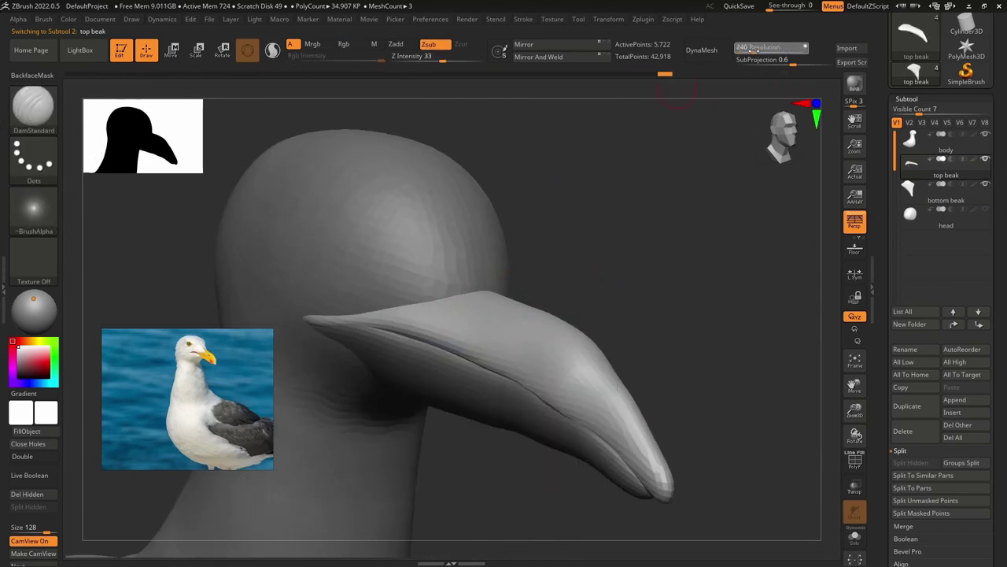
{"action": "left_click", "coordinate": [705, 52]}
{"action": "key", "text": "ctrl+z"}
{"action": "right_click_drag", "start_coordinate": [645, 189], "coordinate": [566, 179]}
{"action": "left_click", "coordinate": [718, 55]}
Carve a nostril into the side of the top beak with the DamStandard brush, redoing the first stroke.
{"action": "right_click_drag", "start_coordinate": [503, 327], "coordinate": [580, 335]}
{"action": "left_click_drag", "start_coordinate": [580, 336], "coordinate": [592, 340]}
{"action": "right_click_drag", "start_coordinate": [614, 339], "coordinate": [477, 342]}
{"action": "key", "text": "ctrl+z"}
{"action": "left_click_drag", "start_coordinate": [489, 335], "coordinate": [459, 354]}
{"action": "mouse_move", "coordinate": [385, 339]}
{"action": "right_mouse_down"}
{"action": "mouse_move", "coordinate": [515, 340]}
{"action": "mouse_move", "coordinate": [390, 340]}
{"action": "mouse_move", "coordinate": [503, 359]}
{"action": "mouse_move", "coordinate": [569, 356]}
{"action": "right_mouse_up"}
{"action": "right_click_drag", "start_coordinate": [568, 355], "coordinate": [535, 272], "text": "ctrl"}
{"action": "right_click_drag", "start_coordinate": [598, 284], "coordinate": [543, 287]}
Select the body and carve the eye area on the side of the head with the DamStandard brush.
{"action": "left_click", "coordinate": [469, 274], "text": "alt"}
{"action": "right_click_drag", "start_coordinate": [469, 273], "coordinate": [480, 339], "text": "ctrl"}
{"action": "left_click_drag", "start_coordinate": [481, 250], "coordinate": [459, 245]}
{"action": "right_click_drag", "start_coordinate": [540, 241], "coordinate": [441, 244]}
{"action": "left_click_drag", "start_coordinate": [488, 246], "coordinate": [555, 228]}
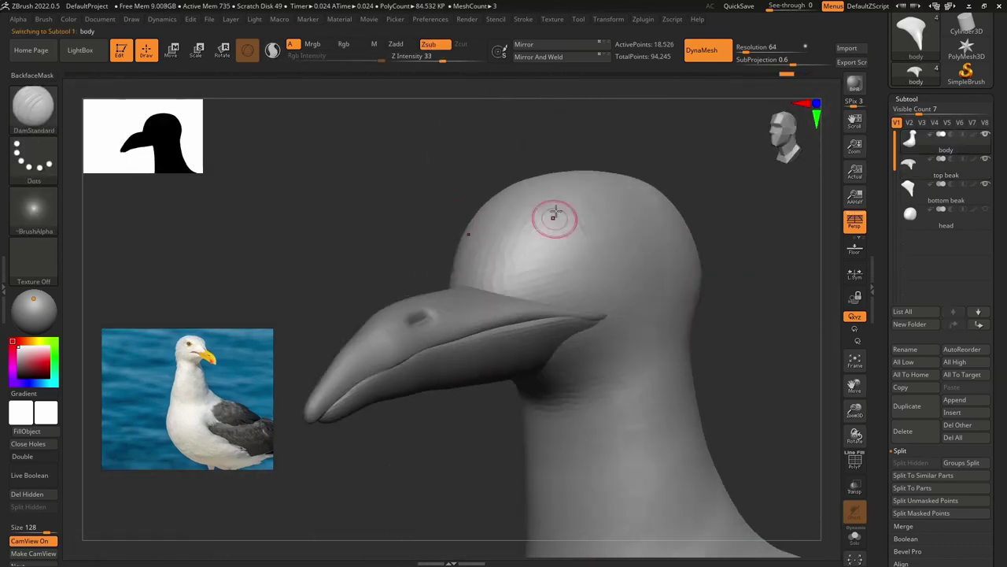
{"action": "right_click_drag", "start_coordinate": [513, 229], "coordinate": [519, 252], "text": "ctrl"}
{"action": "right_click_drag", "start_coordinate": [531, 196], "coordinate": [574, 206]}
Build up the brow and the rims around the eye sockets with the ClayBuildup brush and remesh the body.
{"action": "key", "text": "b"}
{"action": "key", "text": "c"}
{"action": "key", "text": "b"}
{"action": "right_click_drag", "start_coordinate": [441, 244], "coordinate": [385, 250]}
{"action": "left_click_drag", "start_coordinate": [504, 216], "coordinate": [579, 214]}
{"action": "mouse_move", "coordinate": [236, 296]}
{"action": "right_mouse_down"}
{"action": "mouse_move", "coordinate": [342, 296]}
{"action": "mouse_move", "coordinate": [244, 291]}
{"action": "right_mouse_up"}
{"action": "right_click_drag", "start_coordinate": [347, 303], "coordinate": [386, 302]}
{"action": "left_click_drag", "start_coordinate": [386, 302], "coordinate": [413, 323], "text": "ctrl"}
Insert a Sphere3D as a new subtool for the eyes.
{"action": "right_click_drag", "start_coordinate": [535, 346], "coordinate": [539, 270], "text": "ctrl"}
{"action": "right_click_drag", "start_coordinate": [480, 323], "coordinate": [528, 327]}
{"action": "left_click", "coordinate": [952, 412]}
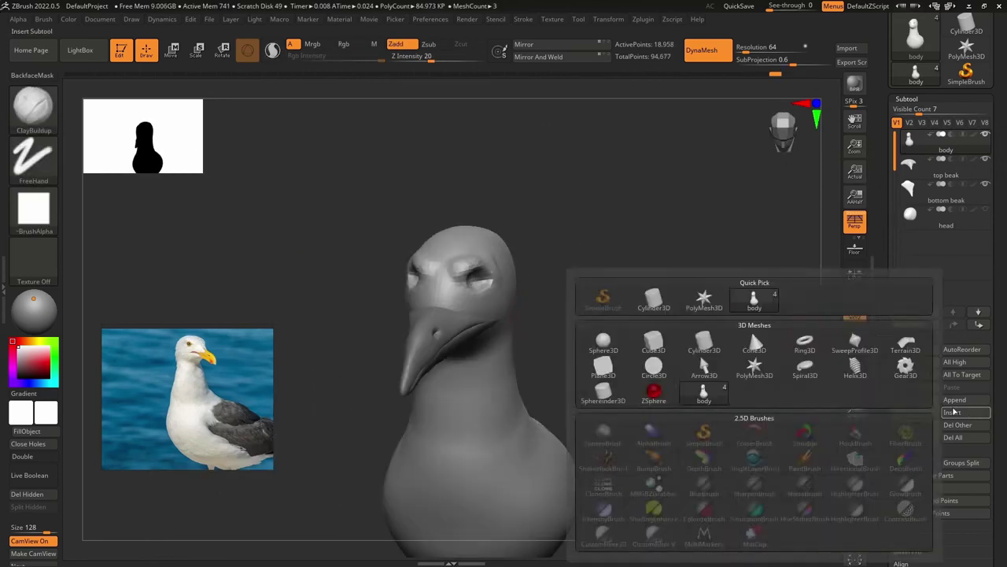
{"action": "left_click", "coordinate": [603, 341]}
{"action": "left_click", "coordinate": [515, 477], "text": "alt"}
{"action": "right_click_drag", "start_coordinate": [653, 357], "coordinate": [589, 358]}
Select the body and reshape the eye sockets and brow with the Move brush.
{"action": "left_click", "coordinate": [523, 330], "text": "alt"}
{"action": "right_click_drag", "start_coordinate": [618, 238], "coordinate": [653, 237]}
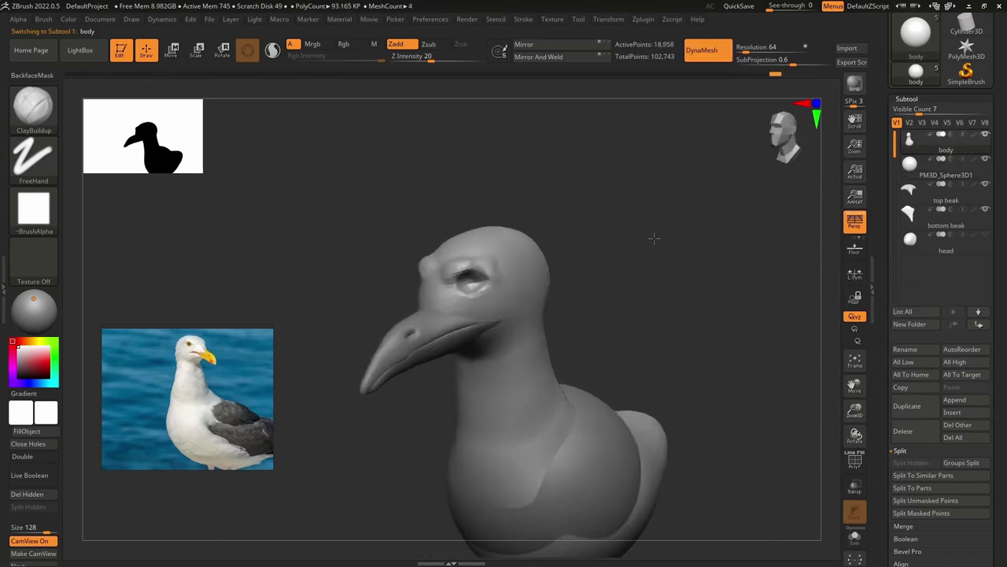
{"action": "key", "text": "b"}
{"action": "key", "text": "m"}
{"action": "key", "text": "l"}
{"action": "key", "text": "b"}
{"action": "key", "text": "m"}
{"action": "key", "text": "v"}
{"action": "key", "text": "space"}
{"action": "mouse_move", "coordinate": [454, 292]}
{"action": "right_mouse_down"}
{"action": "mouse_move", "coordinate": [483, 274]}
{"action": "mouse_move", "coordinate": [551, 271]}
{"action": "right_mouse_up"}
{"action": "key", "text": "space"}
{"action": "left_click_drag", "start_coordinate": [482, 268], "coordinate": [469, 269]}
{"action": "right_click_drag", "start_coordinate": [515, 272], "coordinate": [471, 275]}
{"action": "left_click_drag", "start_coordinate": [472, 280], "coordinate": [479, 277]}
{"action": "mouse_move", "coordinate": [481, 271]}
{"action": "right_mouse_down"}
{"action": "mouse_move", "coordinate": [574, 189]}
{"action": "mouse_move", "coordinate": [526, 207]}
{"action": "mouse_move", "coordinate": [423, 218]}
{"action": "mouse_move", "coordinate": [466, 298]}
{"action": "mouse_move", "coordinate": [399, 292]}
{"action": "mouse_move", "coordinate": [473, 236]}
{"action": "mouse_move", "coordinate": [488, 174]}
{"action": "mouse_move", "coordinate": [441, 229]}
{"action": "right_mouse_up"}
Select the inserted sphere and move it up to the head with the Move gizmo, undoing the last adjustment.
{"action": "left_click", "coordinate": [508, 396], "text": "alt"}
{"action": "right_click_drag", "start_coordinate": [551, 275], "coordinate": [504, 220]}
{"action": "key", "text": "w"}
{"action": "left_click_drag", "start_coordinate": [425, 319], "coordinate": [452, 139]}
{"action": "left_click_drag", "start_coordinate": [443, 190], "coordinate": [417, 201]}
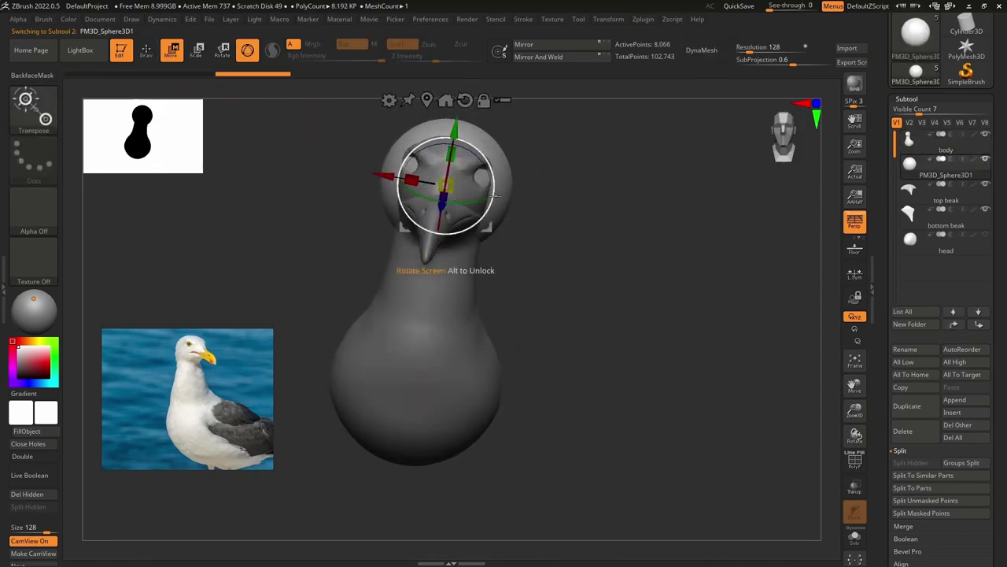
{"action": "key", "text": "ctrl+z"}
Scale the sphere down to eyeball size and bring it close to the eye socket.
{"action": "right_click_drag", "start_coordinate": [444, 189], "coordinate": [397, 221], "text": "ctrl"}
{"action": "left_click_drag", "start_coordinate": [411, 234], "coordinate": [370, 224]}
{"action": "right_click_drag", "start_coordinate": [370, 224], "coordinate": [259, 228]}
{"action": "left_click_drag", "start_coordinate": [474, 235], "coordinate": [287, 307]}
{"action": "right_click_drag", "start_coordinate": [307, 303], "coordinate": [393, 298]}
{"action": "left_click_drag", "start_coordinate": [325, 297], "coordinate": [362, 300]}
{"action": "left_click_drag", "start_coordinate": [420, 244], "coordinate": [418, 175]}
{"action": "right_click_drag", "start_coordinate": [278, 300], "coordinate": [158, 299]}
Fine-position the small sphere so that it sits inside one eye socket.
{"action": "left_click_drag", "start_coordinate": [472, 218], "coordinate": [489, 215]}
{"action": "right_click_drag", "start_coordinate": [488, 307], "coordinate": [567, 307]}
{"action": "left_click_drag", "start_coordinate": [436, 221], "coordinate": [413, 224]}
{"action": "right_click_drag", "start_coordinate": [425, 252], "coordinate": [453, 244]}
{"action": "left_click_drag", "start_coordinate": [367, 223], "coordinate": [462, 228]}
{"action": "mouse_move", "coordinate": [463, 228]}
{"action": "right_mouse_down"}
{"action": "mouse_move", "coordinate": [472, 291]}
{"action": "mouse_move", "coordinate": [376, 317]}
{"action": "mouse_move", "coordinate": [412, 270]}
{"action": "mouse_move", "coordinate": [417, 288]}
{"action": "mouse_move", "coordinate": [471, 245]}
{"action": "right_mouse_up"}
{"action": "right_click_drag", "start_coordinate": [528, 226], "coordinate": [408, 368]}
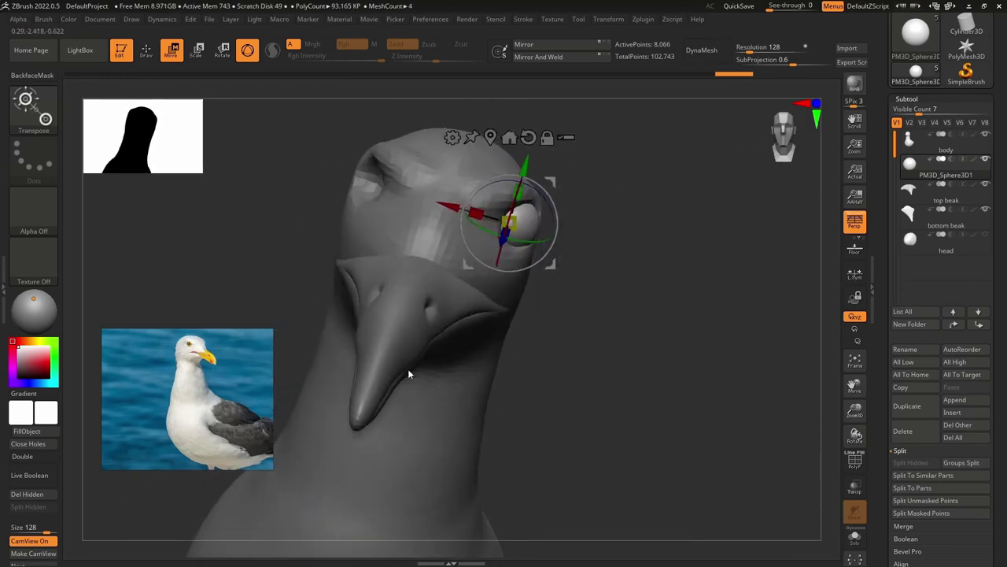
Mirror the eyeball into the opposite eye socket with Mirror And Weld.
{"action": "right_click_drag", "start_coordinate": [489, 298], "coordinate": [370, 287]}
{"action": "left_click", "coordinate": [543, 58]}
{"action": "right_click_drag", "start_coordinate": [622, 299], "coordinate": [543, 347]}
{"action": "right_click_drag", "start_coordinate": [544, 347], "coordinate": [554, 312], "text": "ctrl"}
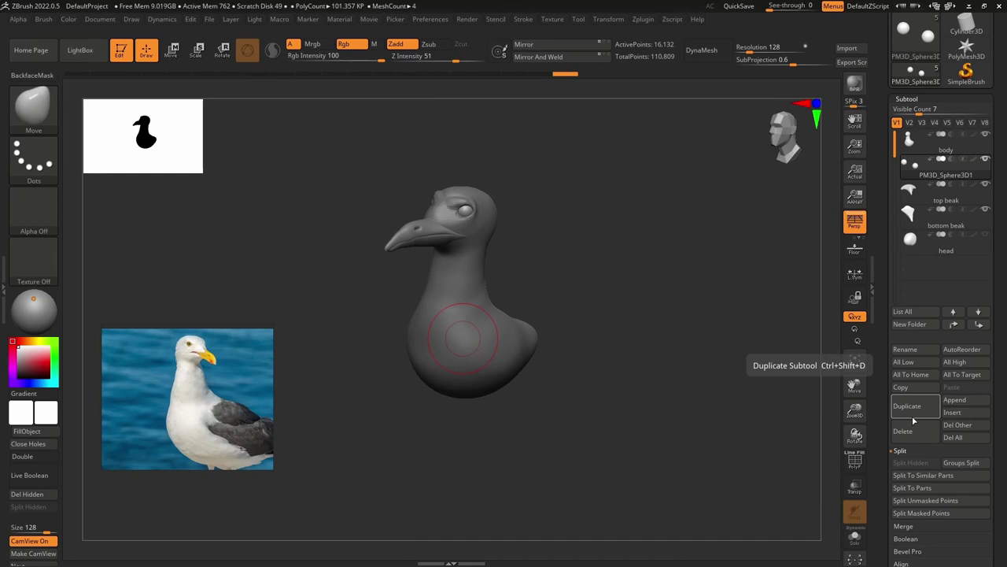
Select the bottom beak and adjust its lower edge with the Move brush at a changed brush size.
{"action": "mouse_move", "coordinate": [543, 291]}
{"action": "right_mouse_down"}
{"action": "mouse_move", "coordinate": [418, 257]}
{"action": "mouse_move", "coordinate": [434, 238]}
{"action": "mouse_move", "coordinate": [346, 237]}
{"action": "mouse_move", "coordinate": [382, 252]}
{"action": "right_mouse_up"}
{"action": "left_click", "coordinate": [346, 237], "text": "alt"}
{"action": "key", "text": "space"}
{"action": "left_click_drag", "start_coordinate": [383, 265], "coordinate": [447, 259]}
{"action": "key", "text": "space"}
{"action": "left_click_drag", "start_coordinate": [344, 276], "coordinate": [327, 276]}
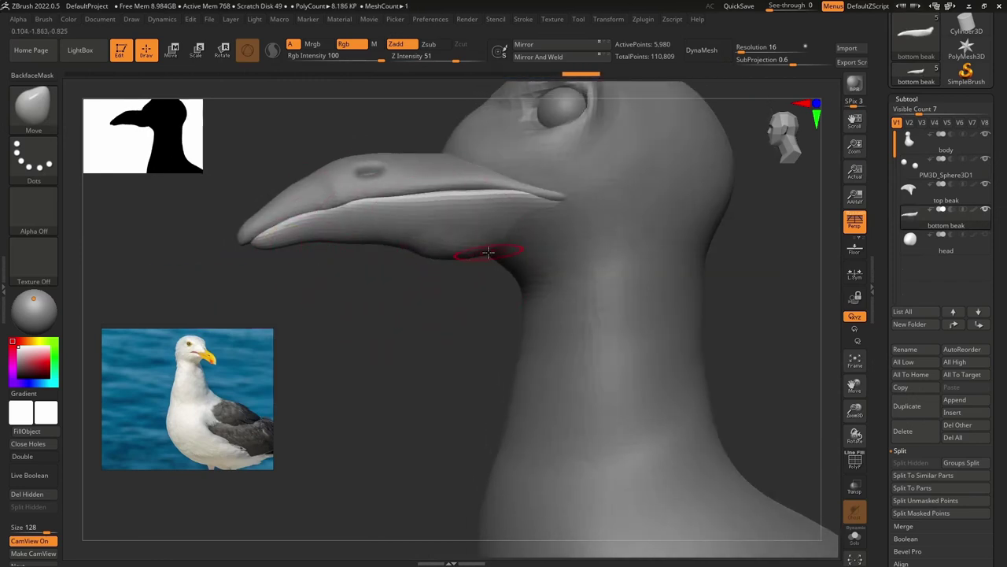
Refine and smooth the underside of the bottom beak, and switch back to the Move brush.
{"action": "left_click_drag", "start_coordinate": [353, 272], "coordinate": [429, 261], "text": "alt"}
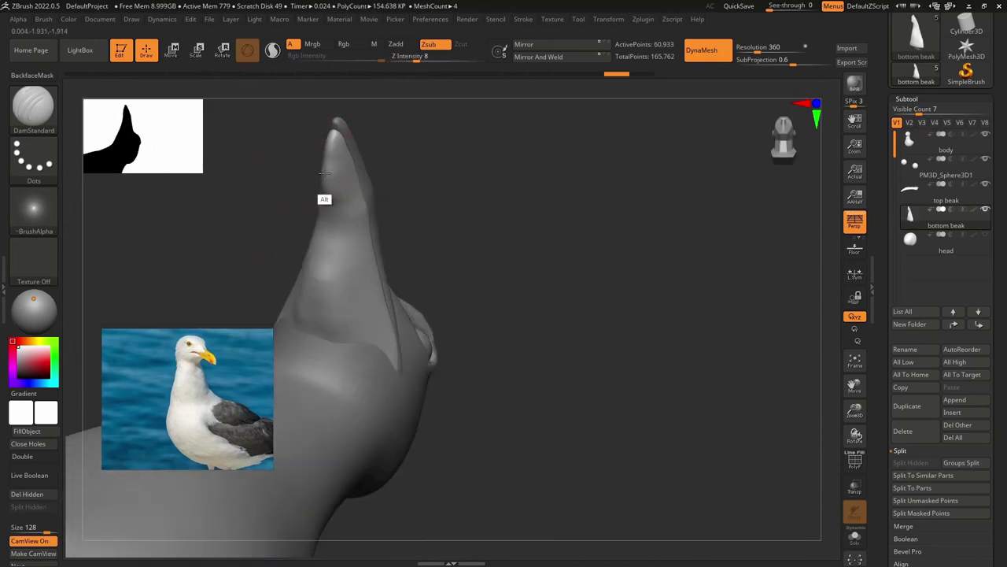
{"action": "mouse_move", "coordinate": [275, 256]}
{"action": "left_mouse_down"}
{"action": "mouse_move", "coordinate": [319, 232]}
{"action": "mouse_move", "coordinate": [337, 268]}
{"action": "left_mouse_up"}
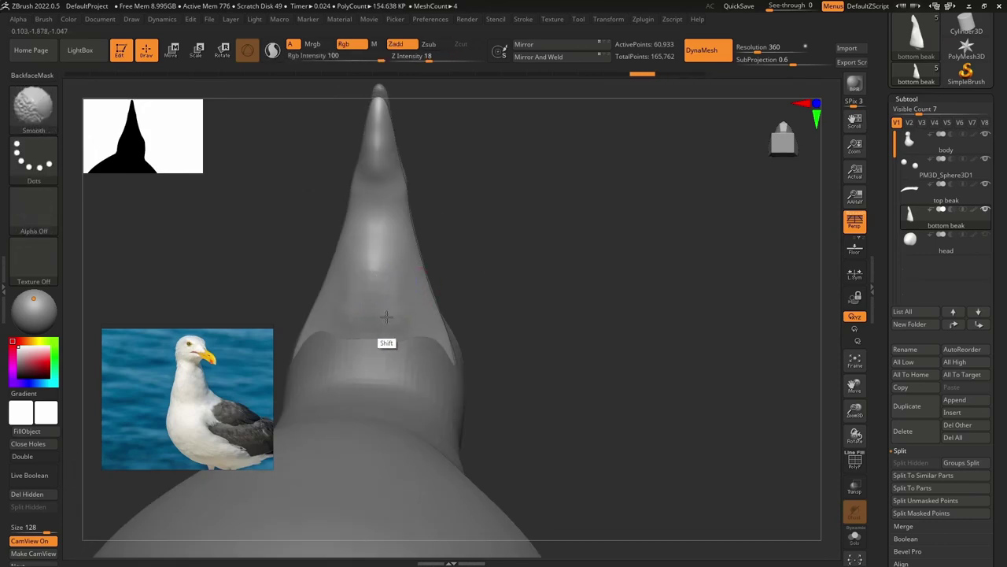
{"action": "left_click_drag", "start_coordinate": [321, 224], "coordinate": [381, 276]}
{"action": "key", "text": "b"}
{"action": "key", "text": "m"}
{"action": "key", "text": "v"}
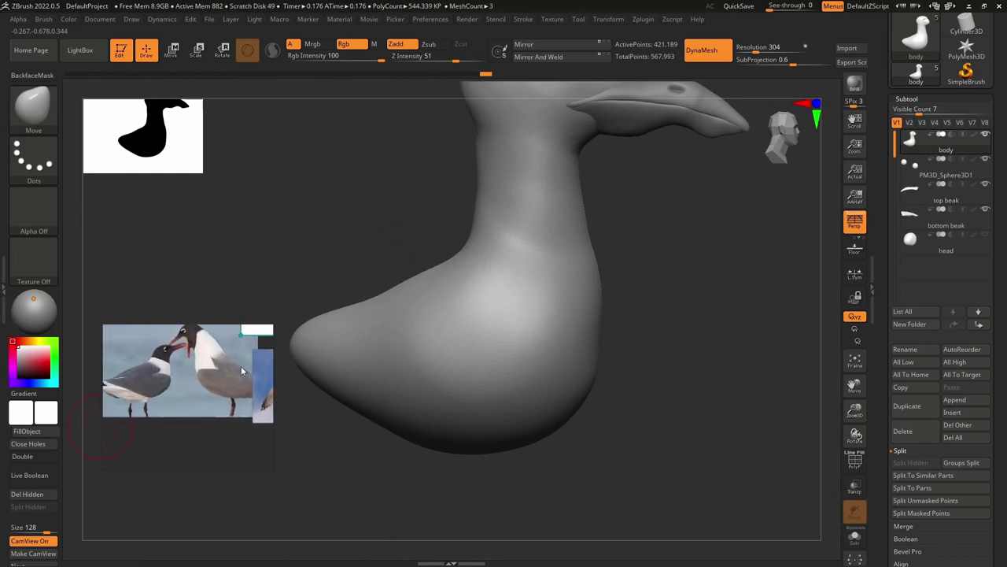
Lasso-mask a wing shape on the sides of the body and extract it as a separate mesh with Double enabled.
{"action": "key", "text": "ctrl"}
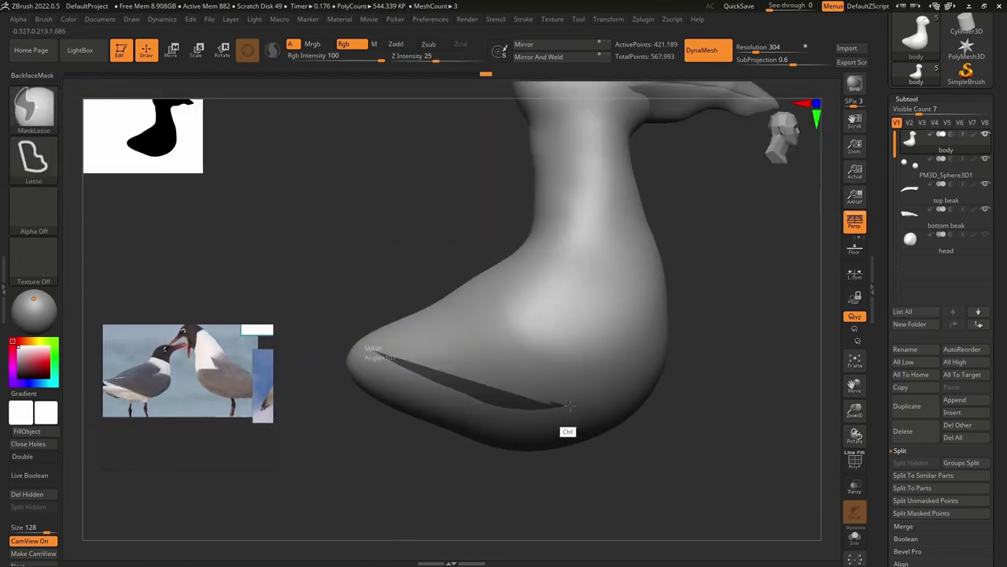
{"action": "left_click_drag", "start_coordinate": [569, 405], "coordinate": [359, 349], "text": "ctrl"}
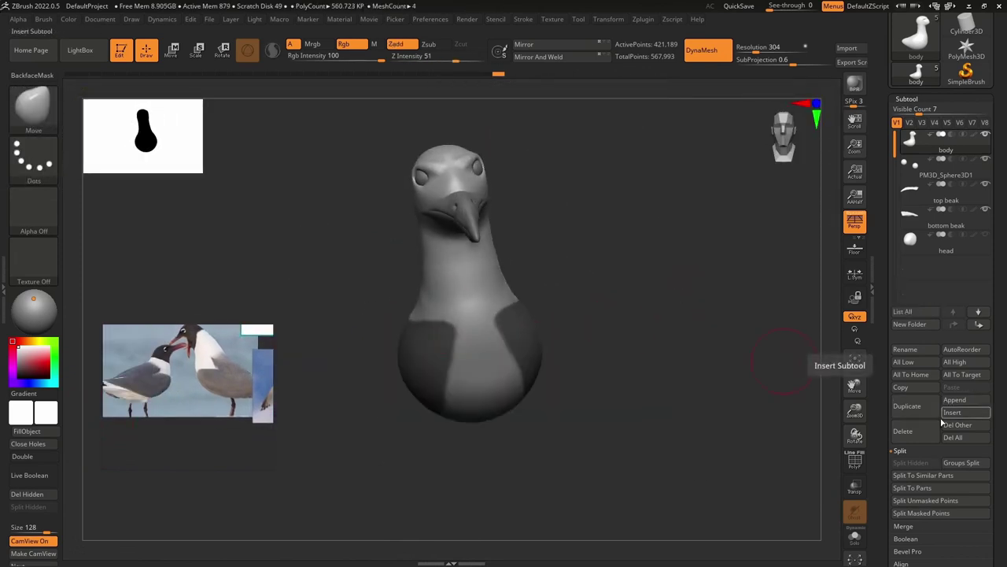
{"action": "left_click", "coordinate": [902, 452]}
{"action": "left_click_drag", "start_coordinate": [918, 543], "coordinate": [917, 238]}
{"action": "left_click", "coordinate": [905, 360]}
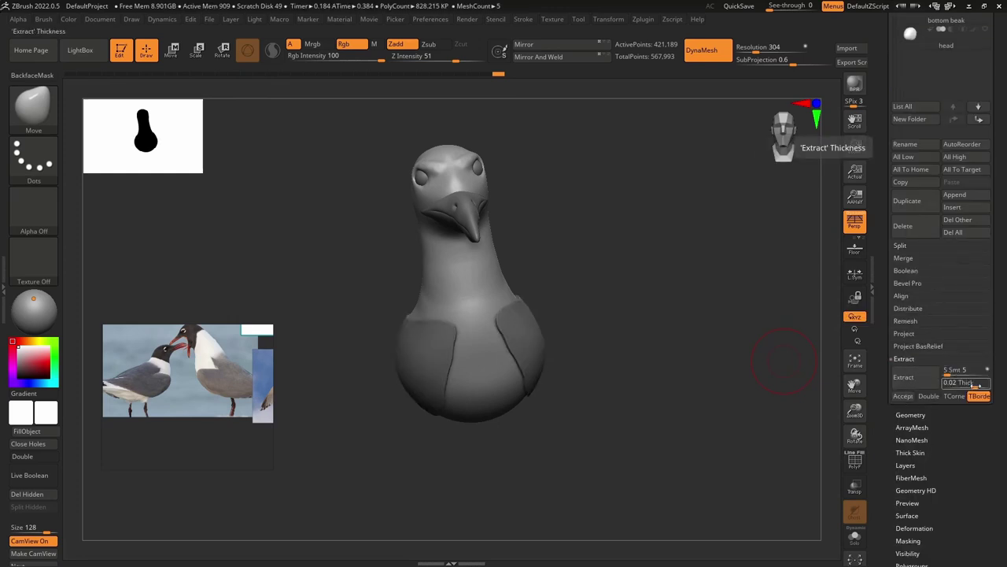
{"action": "left_click", "coordinate": [931, 382]}
{"action": "left_click", "coordinate": [905, 396]}
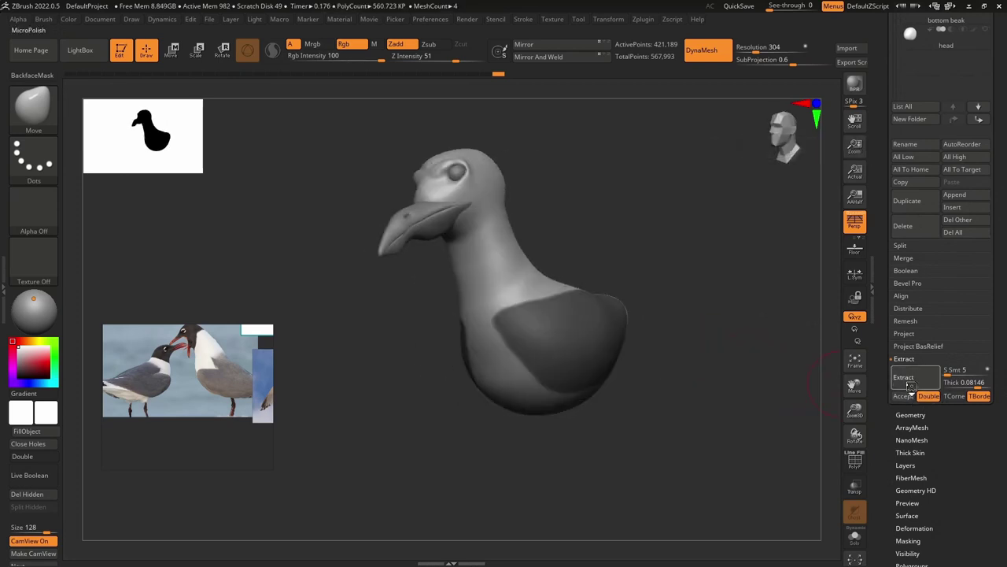
Clear the mask and remesh the extracted wings with DynaMesh at resolution 40.
{"action": "right_click", "coordinate": [536, 348]}
{"action": "right_click_drag", "start_coordinate": [448, 349], "coordinate": [622, 351]}
{"action": "left_click_drag", "start_coordinate": [353, 349], "coordinate": [472, 244]}
{"action": "left_click_drag", "start_coordinate": [402, 212], "coordinate": [393, 251], "text": "ctrl"}
{"action": "left_click", "coordinate": [708, 51]}
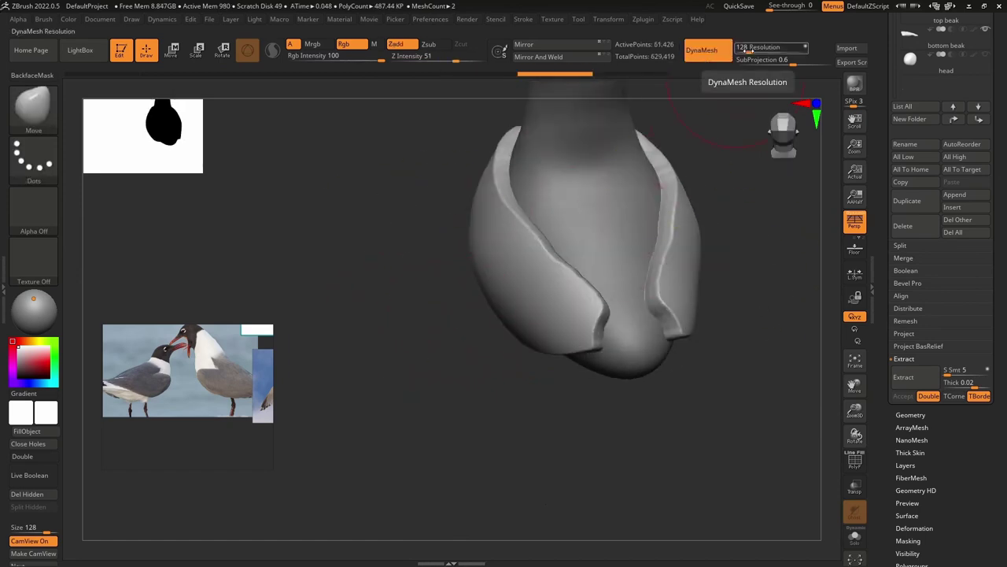
{"action": "left_click_drag", "start_coordinate": [742, 53], "coordinate": [744, 53]}
Smooth the surface and hard borders of the extracted wings.
{"action": "left_click_drag", "start_coordinate": [551, 267], "coordinate": [583, 315], "text": "shift"}
{"action": "left_click_drag", "start_coordinate": [394, 275], "coordinate": [425, 271]}
{"action": "left_click_drag", "start_coordinate": [535, 267], "coordinate": [528, 288], "text": "shift"}
{"action": "mouse_move", "coordinate": [405, 288]}
{"action": "left_mouse_down"}
{"action": "mouse_move", "coordinate": [486, 301]}
{"action": "mouse_move", "coordinate": [448, 183]}
{"action": "left_mouse_up"}
{"action": "key", "text": "shift"}
{"action": "left_click_drag", "start_coordinate": [511, 316], "coordinate": [530, 322], "text": "shift"}
Reshape the wings with the Move brush so they wrap around the sides of the body.
{"action": "mouse_move", "coordinate": [449, 302]}
{"action": "left_mouse_down"}
{"action": "mouse_move", "coordinate": [504, 307]}
{"action": "mouse_move", "coordinate": [548, 229]}
{"action": "mouse_move", "coordinate": [540, 183]}
{"action": "mouse_move", "coordinate": [496, 220]}
{"action": "mouse_move", "coordinate": [540, 214]}
{"action": "mouse_move", "coordinate": [685, 226]}
{"action": "left_mouse_up"}
{"action": "mouse_move", "coordinate": [662, 324]}
{"action": "left_mouse_down"}
{"action": "mouse_move", "coordinate": [562, 285]}
{"action": "mouse_move", "coordinate": [591, 228]}
{"action": "mouse_move", "coordinate": [543, 267]}
{"action": "mouse_move", "coordinate": [528, 213]}
{"action": "left_mouse_up"}
{"action": "left_click_drag", "start_coordinate": [698, 343], "coordinate": [623, 225]}
{"action": "left_click_drag", "start_coordinate": [669, 192], "coordinate": [652, 201]}
{"action": "left_click", "coordinate": [586, 227], "text": "alt"}
{"action": "left_click_drag", "start_coordinate": [634, 255], "coordinate": [566, 233]}
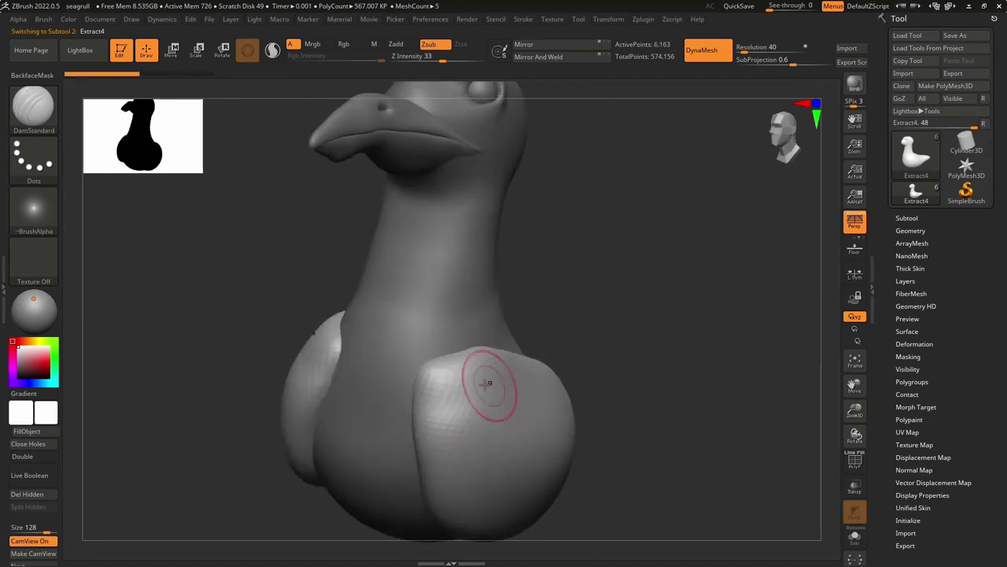
Select the wings and bring the cartoon seagull picture into view on the reference board.
{"action": "left_click", "coordinate": [471, 387], "text": "alt"}
{"action": "key", "text": "alt+Tab"}
{"action": "left_click_drag", "start_coordinate": [574, 417], "coordinate": [354, 401]}
{"action": "middle_click_drag", "start_coordinate": [162, 372], "coordinate": [107, 418]}
{"action": "right_click_drag", "start_coordinate": [503, 393], "coordinate": [374, 425]}
{"action": "right_click", "coordinate": [374, 425]}
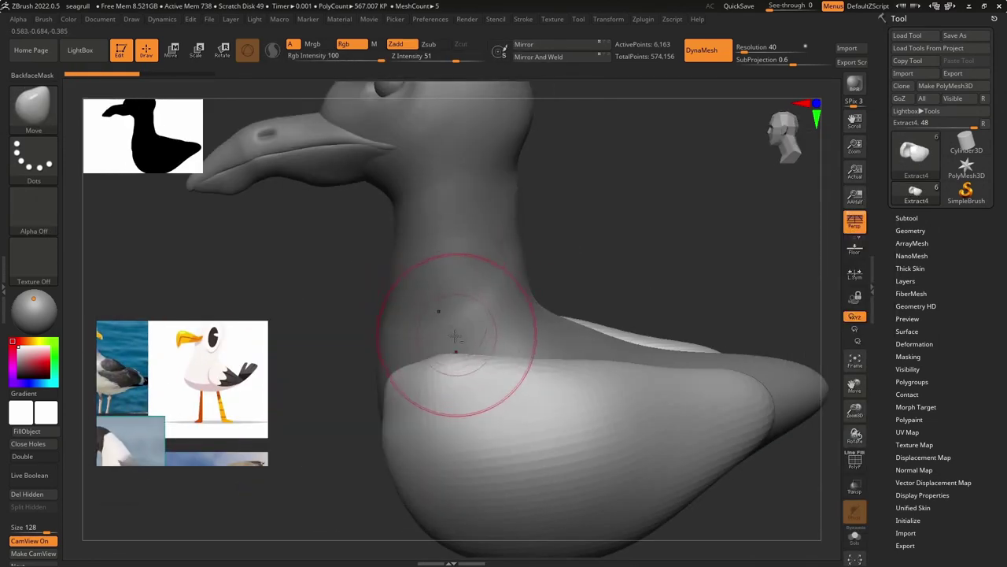
Select the body and pull its rear end up and back into a tail with the Move brush.
{"action": "mouse_move", "coordinate": [456, 336]}
{"action": "right_mouse_down", "text": "ctrl"}
{"action": "mouse_move", "coordinate": [462, 302]}
{"action": "mouse_move", "coordinate": [559, 275]}
{"action": "mouse_move", "coordinate": [456, 314]}
{"action": "mouse_move", "coordinate": [462, 330]}
{"action": "mouse_move", "coordinate": [512, 270]}
{"action": "mouse_move", "coordinate": [460, 229]}
{"action": "mouse_move", "coordinate": [332, 319]}
{"action": "mouse_move", "coordinate": [416, 299]}
{"action": "mouse_move", "coordinate": [512, 250]}
{"action": "mouse_move", "coordinate": [427, 250]}
{"action": "mouse_move", "coordinate": [508, 336]}
{"action": "mouse_move", "coordinate": [535, 276]}
{"action": "mouse_move", "coordinate": [488, 218]}
{"action": "mouse_move", "coordinate": [615, 257]}
{"action": "mouse_move", "coordinate": [640, 394]}
{"action": "mouse_move", "coordinate": [586, 354]}
{"action": "right_mouse_up", "text": "ctrl"}
{"action": "left_click", "coordinate": [521, 310], "text": "alt"}
{"action": "mouse_move", "coordinate": [501, 308]}
{"action": "right_mouse_down"}
{"action": "mouse_move", "coordinate": [591, 294]}
{"action": "mouse_move", "coordinate": [539, 281]}
{"action": "mouse_move", "coordinate": [613, 186]}
{"action": "right_mouse_up"}
{"action": "right_click_drag", "start_coordinate": [578, 231], "coordinate": [811, 178]}
{"action": "left_click", "coordinate": [821, 175], "text": "ctrl"}
{"action": "mouse_move", "coordinate": [515, 197]}
{"action": "right_mouse_down"}
{"action": "mouse_move", "coordinate": [585, 162]}
{"action": "mouse_move", "coordinate": [614, 197]}
{"action": "mouse_move", "coordinate": [570, 205]}
{"action": "mouse_move", "coordinate": [618, 217]}
{"action": "mouse_move", "coordinate": [625, 231]}
{"action": "mouse_move", "coordinate": [608, 237]}
{"action": "right_mouse_up"}
{"action": "mouse_move", "coordinate": [608, 237]}
{"action": "right_mouse_down"}
{"action": "mouse_move", "coordinate": [592, 231]}
{"action": "mouse_move", "coordinate": [629, 315]}
{"action": "mouse_move", "coordinate": [607, 315]}
{"action": "mouse_move", "coordinate": [500, 252]}
{"action": "mouse_move", "coordinate": [600, 236]}
{"action": "mouse_move", "coordinate": [638, 272]}
{"action": "mouse_move", "coordinate": [649, 221]}
{"action": "mouse_move", "coordinate": [609, 155]}
{"action": "mouse_move", "coordinate": [443, 251]}
{"action": "mouse_move", "coordinate": [441, 272]}
{"action": "right_mouse_up"}
{"action": "left_click_drag", "start_coordinate": [438, 289], "coordinate": [421, 287]}
{"action": "mouse_move", "coordinate": [421, 275]}
{"action": "right_mouse_down"}
{"action": "mouse_move", "coordinate": [474, 263]}
{"action": "mouse_move", "coordinate": [433, 239]}
{"action": "right_mouse_up"}
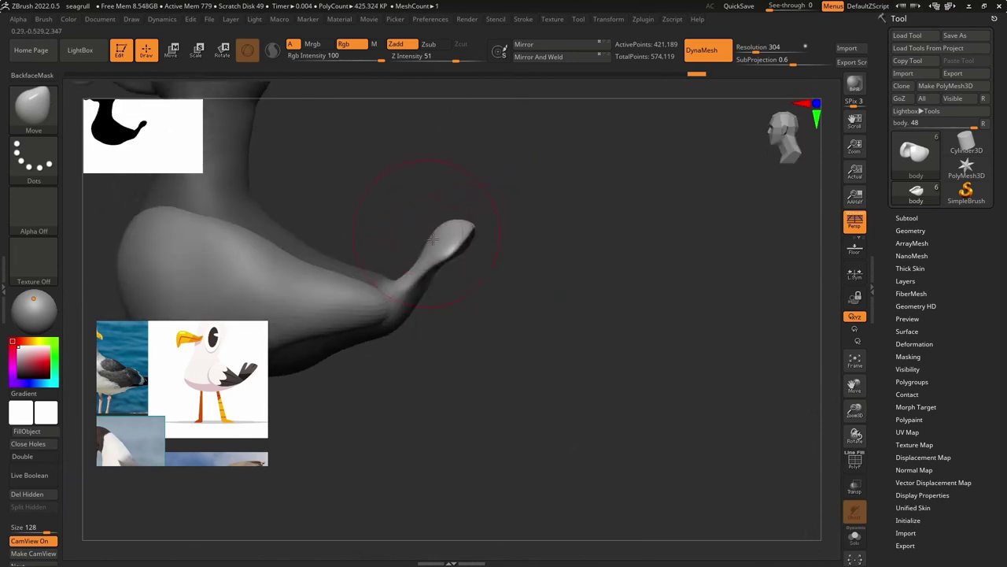
Remesh the body with DynaMesh to even out the stretched tail.
{"action": "right_click_drag", "start_coordinate": [435, 201], "coordinate": [484, 219]}
{"action": "left_click_drag", "start_coordinate": [511, 212], "coordinate": [543, 244], "text": "ctrl"}
{"action": "mouse_move", "coordinate": [485, 218]}
{"action": "right_mouse_down"}
{"action": "mouse_move", "coordinate": [404, 252]}
{"action": "mouse_move", "coordinate": [473, 244]}
{"action": "right_mouse_up"}
{"action": "left_click_drag", "start_coordinate": [585, 247], "coordinate": [605, 293], "text": "ctrl"}
{"action": "mouse_move", "coordinate": [605, 260]}
{"action": "right_mouse_down"}
{"action": "mouse_move", "coordinate": [477, 239]}
{"action": "mouse_move", "coordinate": [486, 200]}
{"action": "mouse_move", "coordinate": [483, 247]}
{"action": "mouse_move", "coordinate": [501, 207]}
{"action": "mouse_move", "coordinate": [525, 250]}
{"action": "mouse_move", "coordinate": [530, 211]}
{"action": "right_mouse_up"}
Mask a leg spot under the belly, pull out a pair of leg stubs with the Move brush and remesh the body.
{"action": "left_click", "coordinate": [55, 123]}
{"action": "key", "text": "m"}
{"action": "key", "text": "v"}
{"action": "left_click_drag", "start_coordinate": [530, 211], "coordinate": [537, 215], "text": "ctrl"}
{"action": "right_click_drag", "start_coordinate": [530, 211], "coordinate": [425, 236]}
{"action": "left_click", "coordinate": [398, 284], "text": "ctrl"}
{"action": "mouse_move", "coordinate": [398, 284]}
{"action": "right_mouse_down"}
{"action": "mouse_move", "coordinate": [457, 212]}
{"action": "mouse_move", "coordinate": [454, 250]}
{"action": "mouse_move", "coordinate": [425, 228]}
{"action": "right_mouse_up"}
{"action": "left_click_drag", "start_coordinate": [425, 227], "coordinate": [406, 225]}
{"action": "right_click_drag", "start_coordinate": [406, 225], "coordinate": [339, 197]}
{"action": "left_click_drag", "start_coordinate": [339, 205], "coordinate": [385, 258], "text": "ctrl"}
{"action": "mouse_move", "coordinate": [384, 258]}
{"action": "right_mouse_down"}
{"action": "mouse_move", "coordinate": [331, 176]}
{"action": "mouse_move", "coordinate": [370, 254]}
{"action": "mouse_move", "coordinate": [389, 254]}
{"action": "right_mouse_up"}
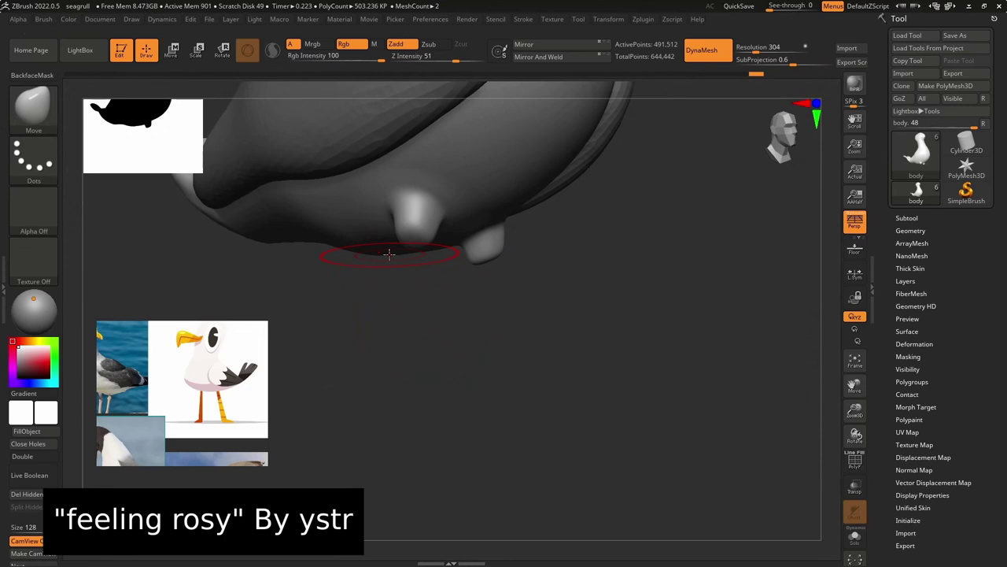
Adjust the leg stubs beneath the body with the Move brush and select the wings.
{"action": "right_click_drag", "start_coordinate": [389, 255], "coordinate": [341, 406]}
{"action": "right_click", "coordinate": [342, 406]}
{"action": "left_click_drag", "start_coordinate": [412, 306], "coordinate": [396, 322]}
{"action": "mouse_move", "coordinate": [395, 322]}
{"action": "right_mouse_down"}
{"action": "mouse_move", "coordinate": [421, 315]}
{"action": "mouse_move", "coordinate": [405, 323]}
{"action": "mouse_move", "coordinate": [387, 294]}
{"action": "mouse_move", "coordinate": [427, 301]}
{"action": "mouse_move", "coordinate": [360, 292]}
{"action": "mouse_move", "coordinate": [398, 292]}
{"action": "mouse_move", "coordinate": [428, 265]}
{"action": "mouse_move", "coordinate": [351, 191]}
{"action": "mouse_move", "coordinate": [360, 170]}
{"action": "mouse_move", "coordinate": [288, 191]}
{"action": "mouse_move", "coordinate": [440, 222]}
{"action": "mouse_move", "coordinate": [409, 255]}
{"action": "mouse_move", "coordinate": [436, 244]}
{"action": "mouse_move", "coordinate": [434, 215]}
{"action": "right_mouse_up"}
{"action": "left_click", "coordinate": [389, 213], "text": "alt"}
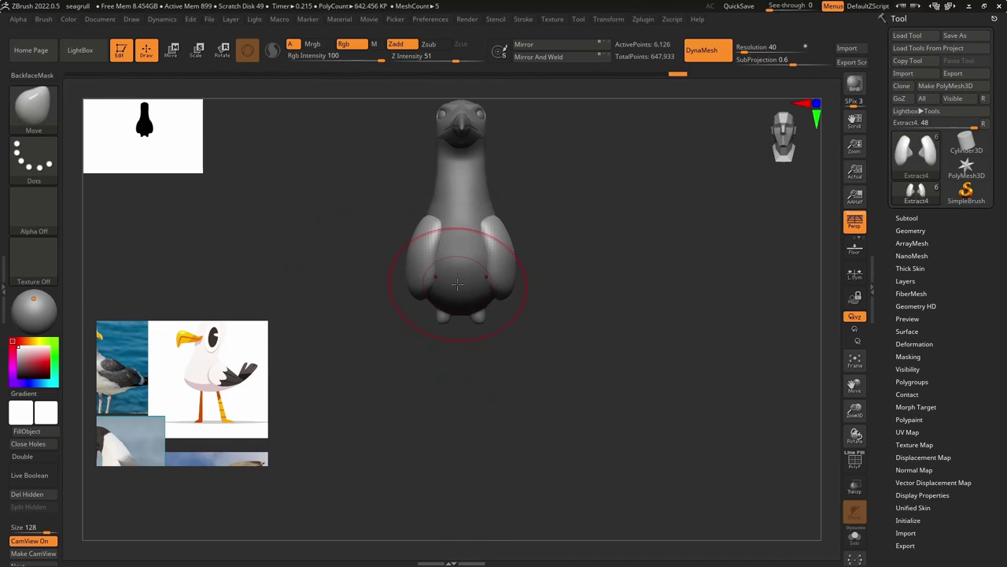
Insert a cylinder as a new subtool for the seagull's leg.
{"action": "mouse_move", "coordinate": [507, 306]}
{"action": "right_mouse_down"}
{"action": "mouse_move", "coordinate": [557, 309]}
{"action": "mouse_move", "coordinate": [598, 341]}
{"action": "mouse_move", "coordinate": [582, 401]}
{"action": "mouse_move", "coordinate": [421, 354]}
{"action": "right_mouse_up"}
{"action": "left_click", "coordinate": [594, 288], "text": "alt"}
{"action": "right_click_drag", "start_coordinate": [421, 354], "coordinate": [464, 346], "text": "ctrl"}
{"action": "right_click", "coordinate": [410, 384]}
{"action": "right_click_drag", "start_coordinate": [410, 383], "coordinate": [472, 315], "text": "ctrl"}
{"action": "right_click_drag", "start_coordinate": [472, 315], "coordinate": [477, 355], "text": "ctrl"}
{"action": "left_click", "coordinate": [909, 219]}
{"action": "left_click", "coordinate": [952, 402]}
{"action": "left_click", "coordinate": [644, 313]}
Scale down, tilt and move the cylinder so it sits directly beneath one leg stub.
{"action": "left_click_drag", "start_coordinate": [423, 135], "coordinate": [436, 313]}
{"action": "left_click_drag", "start_coordinate": [376, 385], "coordinate": [420, 385]}
{"action": "left_click_drag", "start_coordinate": [482, 378], "coordinate": [445, 397]}
{"action": "left_click_drag", "start_coordinate": [595, 351], "coordinate": [569, 312]}
{"action": "left_click_drag", "start_coordinate": [511, 275], "coordinate": [502, 242]}
{"action": "left_click_drag", "start_coordinate": [451, 319], "coordinate": [445, 320]}
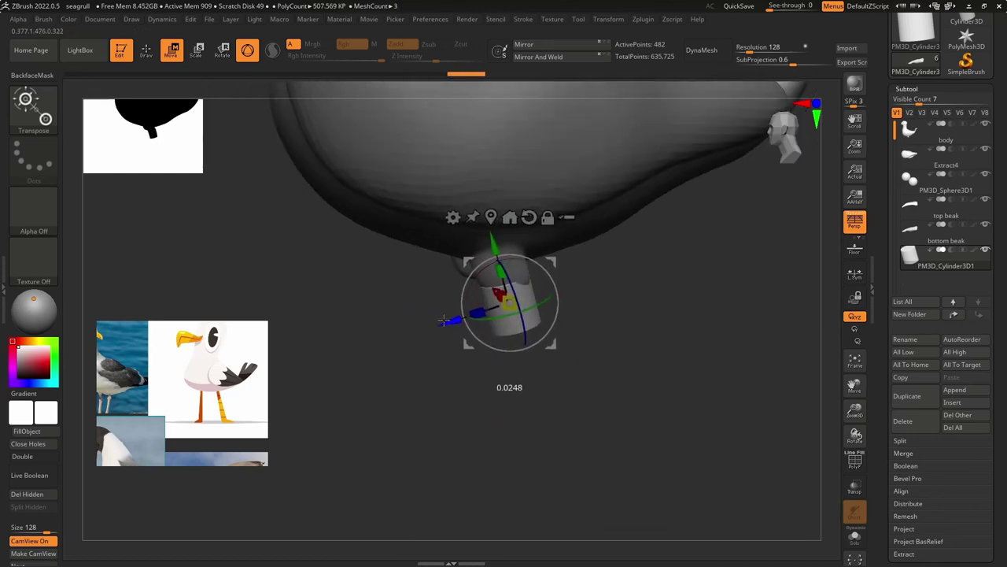
{"action": "left_click_drag", "start_coordinate": [511, 303], "coordinate": [513, 303]}
{"action": "left_click_drag", "start_coordinate": [488, 383], "coordinate": [565, 384]}
{"action": "left_click_drag", "start_coordinate": [538, 299], "coordinate": [530, 303]}
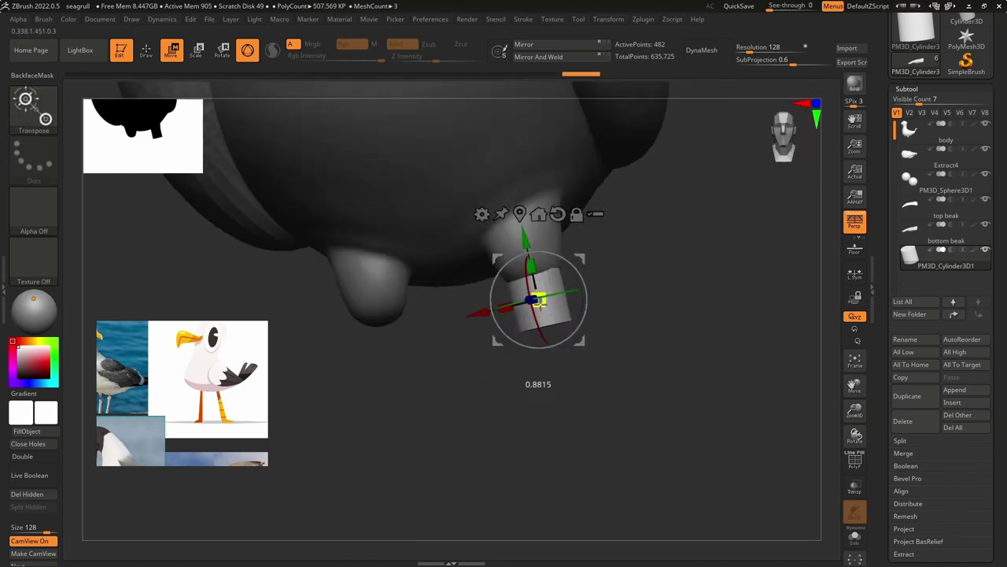
{"action": "left_click_drag", "start_coordinate": [622, 338], "coordinate": [551, 319]}
{"action": "left_click_drag", "start_coordinate": [618, 264], "coordinate": [581, 269]}
{"action": "left_click_drag", "start_coordinate": [500, 316], "coordinate": [493, 318]}
Select the body and shape the leg stub around the top of the cylinder with the Move brush.
{"action": "left_click", "coordinate": [525, 245], "text": "alt"}
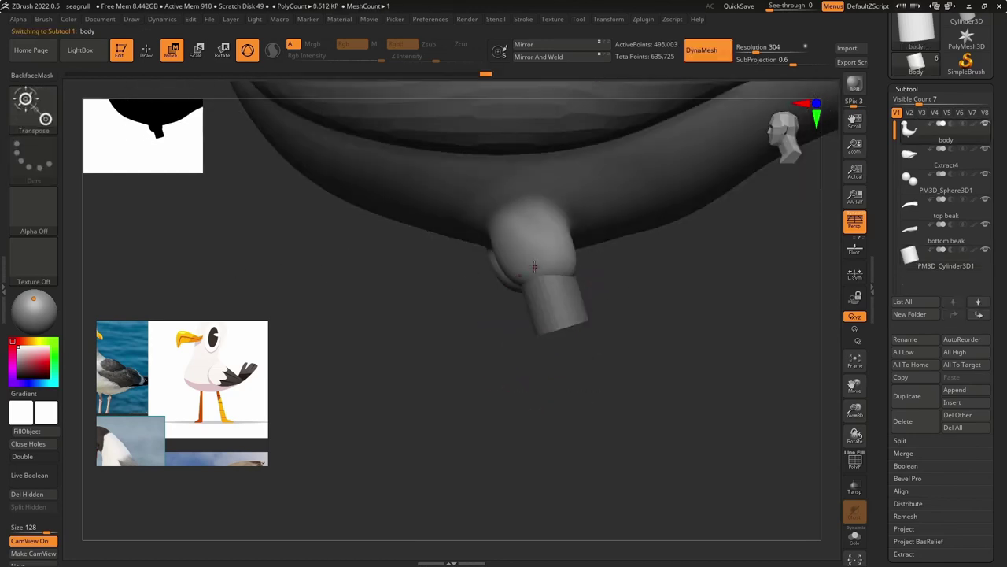
{"action": "key", "text": "q"}
{"action": "key", "text": "b"}
{"action": "key", "text": "m"}
{"action": "key", "text": "v"}
{"action": "left_click_drag", "start_coordinate": [453, 287], "coordinate": [521, 267]}
{"action": "right_click_drag", "start_coordinate": [519, 267], "coordinate": [593, 289]}
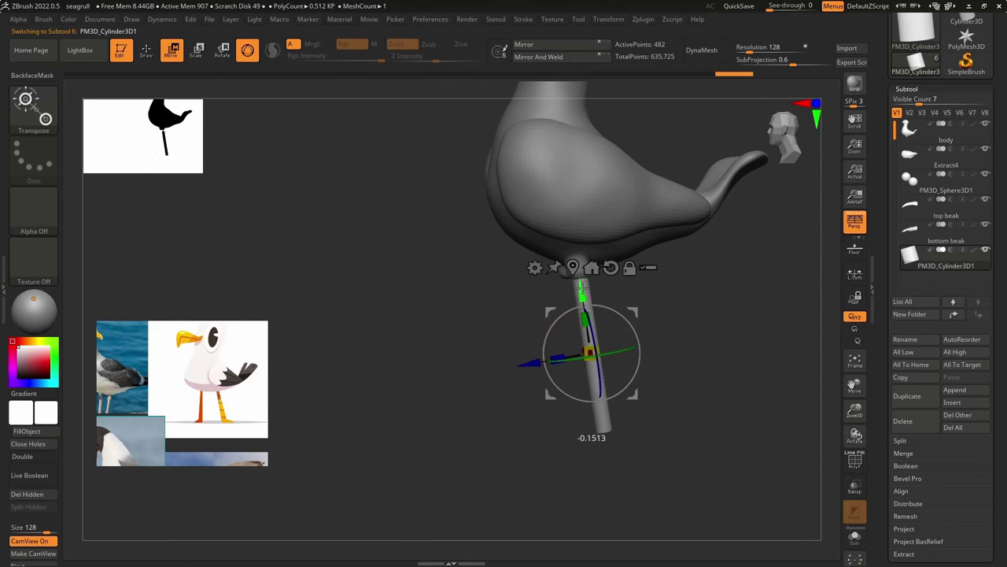
Bend the lengthened cylinder into a lower leg with a foot and mirror it to the other side.
{"action": "mouse_move", "coordinate": [488, 409]}
{"action": "right_mouse_down"}
{"action": "mouse_move", "coordinate": [669, 412]}
{"action": "mouse_move", "coordinate": [635, 369]}
{"action": "right_mouse_up"}
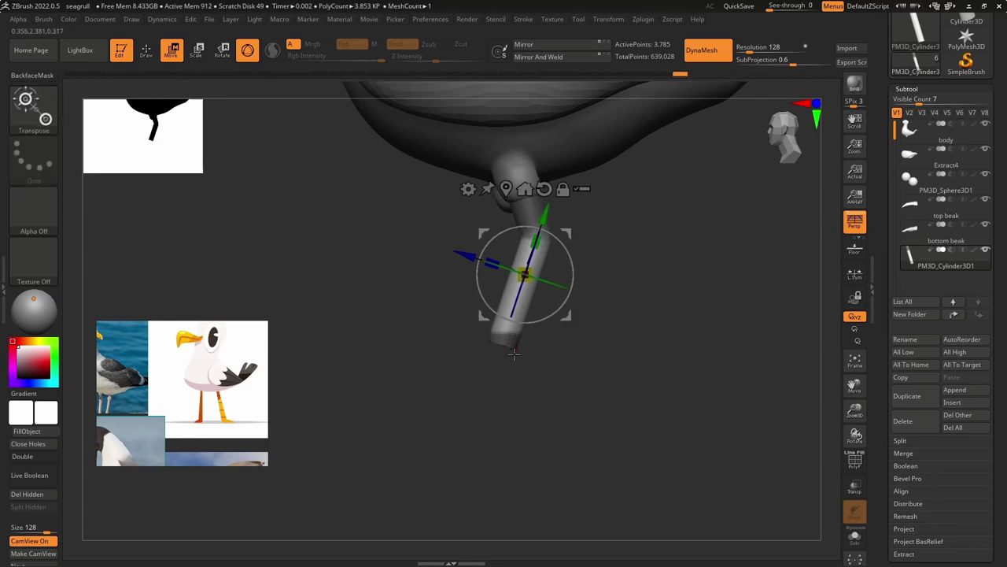
{"action": "mouse_move", "coordinate": [494, 344]}
{"action": "left_mouse_down"}
{"action": "mouse_move", "coordinate": [461, 353]}
{"action": "mouse_move", "coordinate": [429, 382]}
{"action": "mouse_move", "coordinate": [486, 352]}
{"action": "mouse_move", "coordinate": [477, 270]}
{"action": "mouse_move", "coordinate": [559, 359]}
{"action": "mouse_move", "coordinate": [551, 340]}
{"action": "left_mouse_up"}
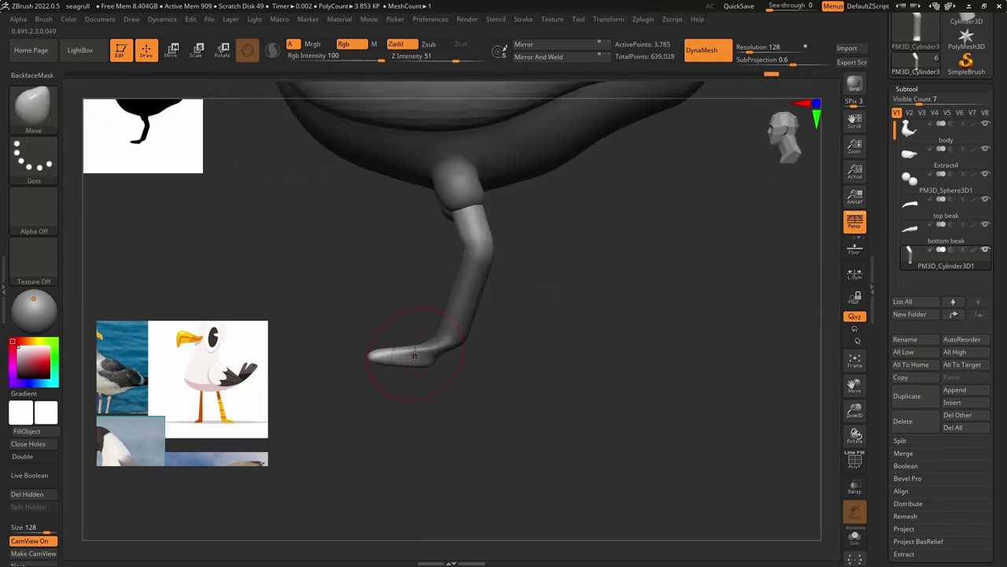
{"action": "left_click_drag", "start_coordinate": [442, 359], "coordinate": [598, 369]}
Select the body, display its wireframe and mask the areas around the eyes as a separate polygroup.
{"action": "left_click", "coordinate": [363, 282], "text": "alt"}
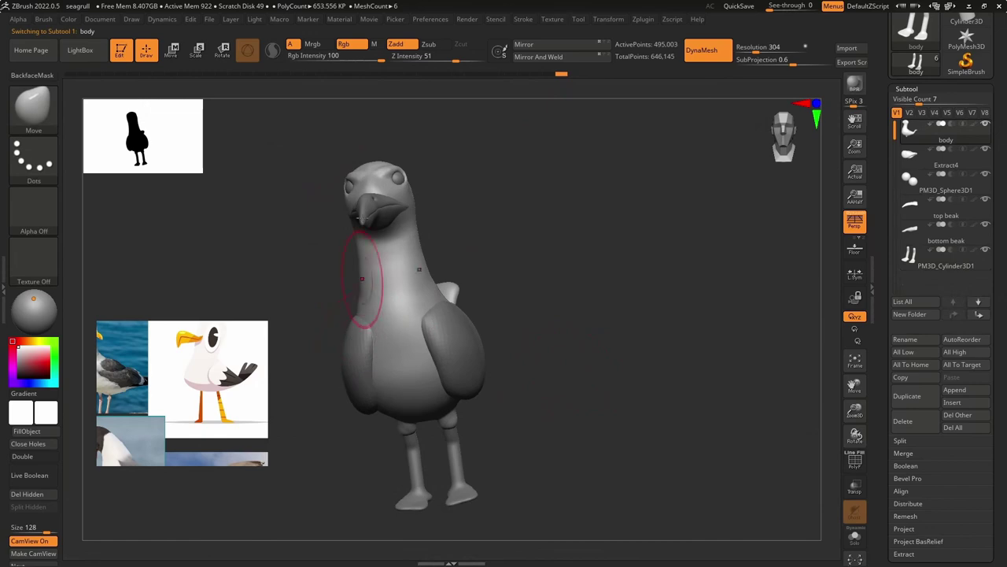
{"action": "left_click", "coordinate": [854, 460]}
{"action": "left_click_drag", "start_coordinate": [787, 441], "coordinate": [677, 488], "text": "alt"}
{"action": "left_click_drag", "start_coordinate": [522, 263], "coordinate": [517, 318], "text": "ctrl"}
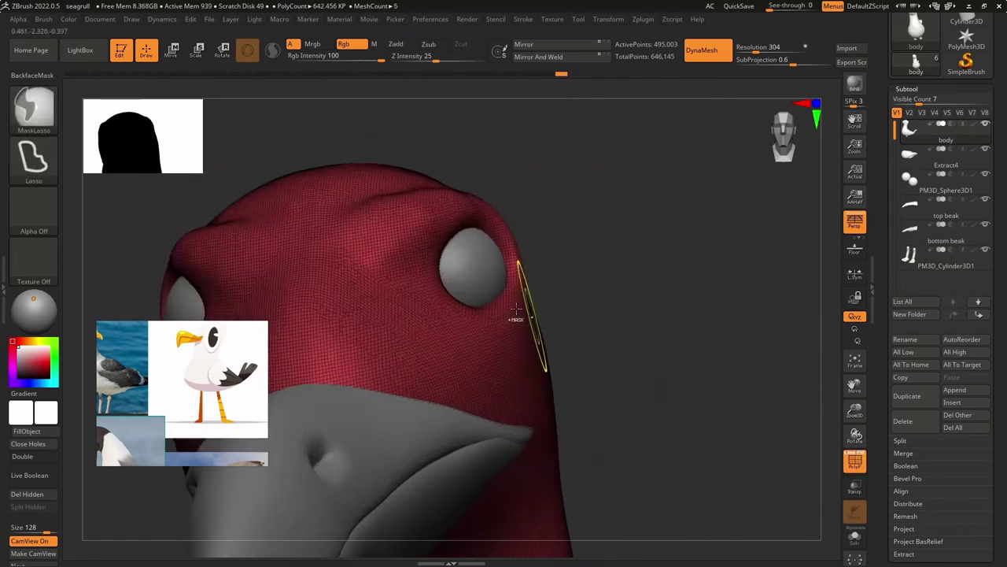
{"action": "left_click_drag", "start_coordinate": [661, 331], "coordinate": [567, 315]}
{"action": "left_click_drag", "start_coordinate": [547, 229], "coordinate": [428, 205], "text": "ctrl"}
{"action": "mouse_move", "coordinate": [315, 268]}
{"action": "left_mouse_down"}
{"action": "mouse_move", "coordinate": [399, 274]}
{"action": "mouse_move", "coordinate": [457, 260]}
{"action": "mouse_move", "coordinate": [556, 277]}
{"action": "left_mouse_up"}
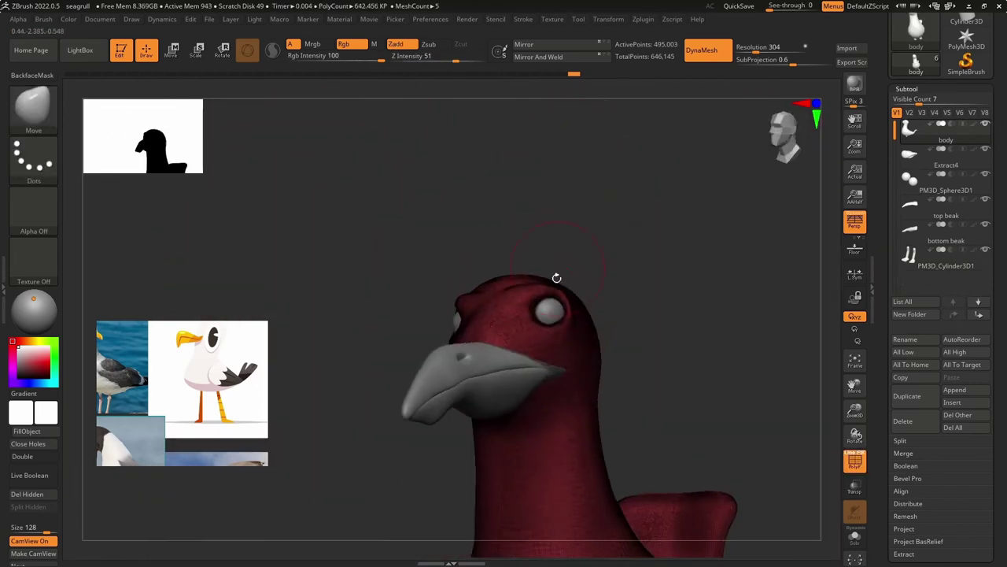
Remesh the body with ZRemesher using the Half and KeepGroups options.
{"action": "left_click_drag", "start_coordinate": [891, 536], "coordinate": [890, 464]}
{"action": "left_click", "coordinate": [911, 504]}
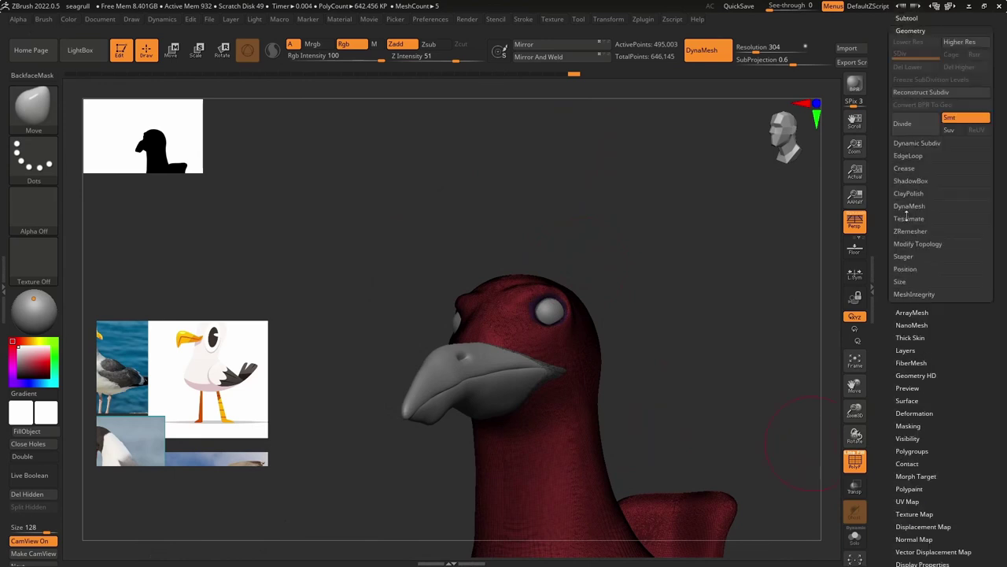
{"action": "left_click", "coordinate": [927, 233]}
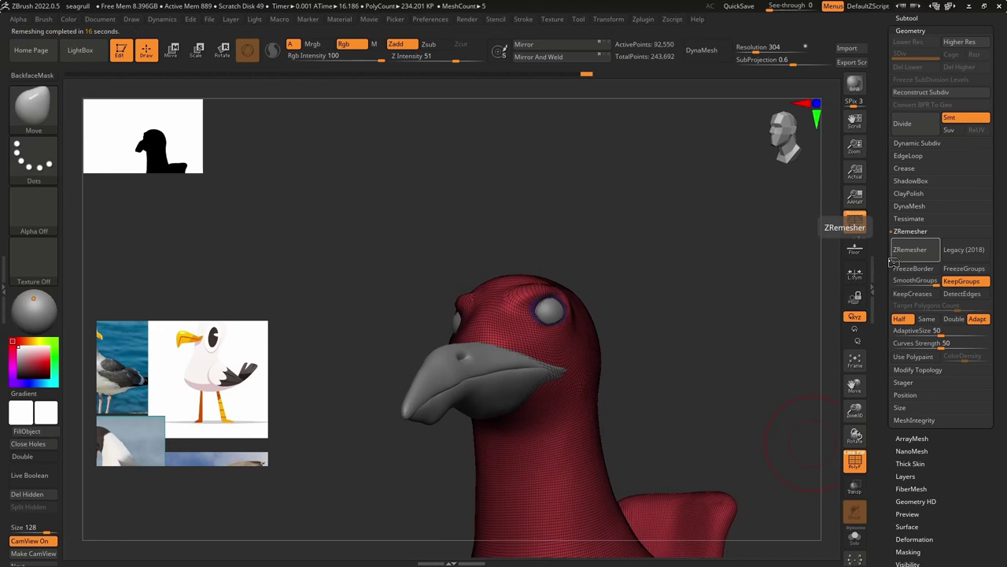
Mask the area around the beak's base as its own polygroup and ZRemesh the body again.
{"action": "left_click_drag", "start_coordinate": [441, 332], "coordinate": [602, 332]}
{"action": "left_click_drag", "start_coordinate": [635, 384], "coordinate": [743, 376]}
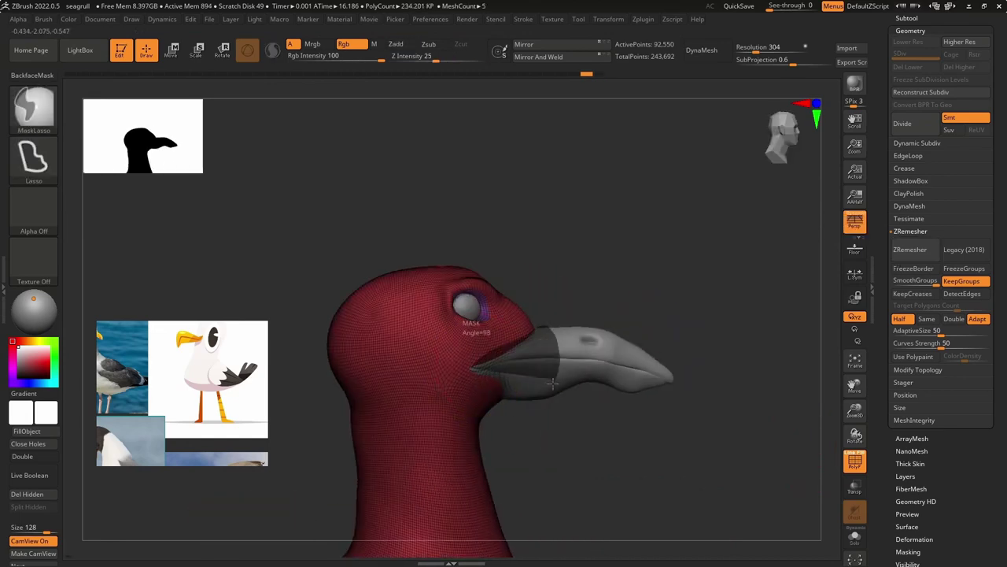
{"action": "left_click_drag", "start_coordinate": [598, 405], "coordinate": [602, 271]}
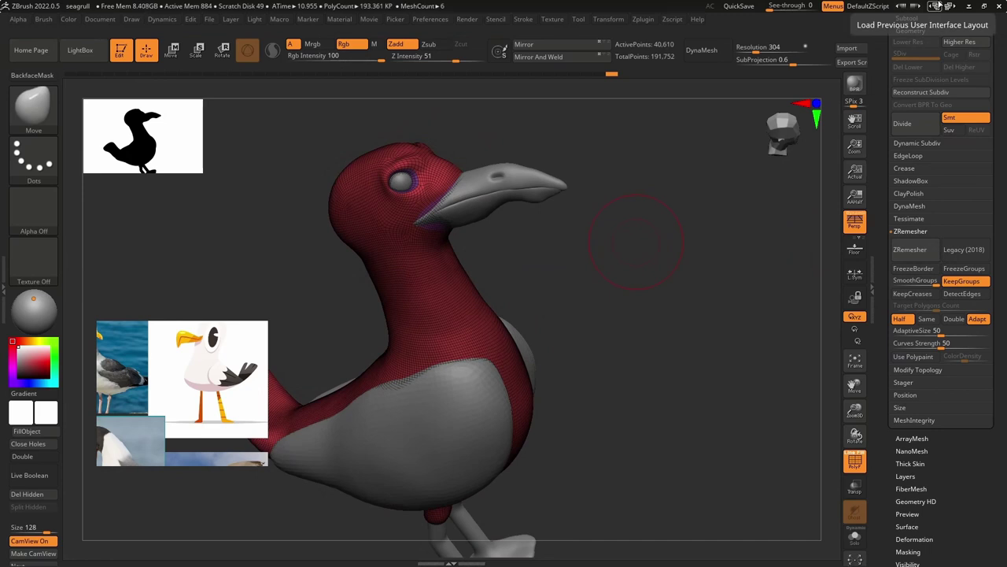
Insert a NanoMesh across the body's main polygroup with the ZModeler brush's Insert NanoMesh action.
{"action": "left_click_drag", "start_coordinate": [697, 268], "coordinate": [515, 240]}
{"action": "key", "text": "b"}
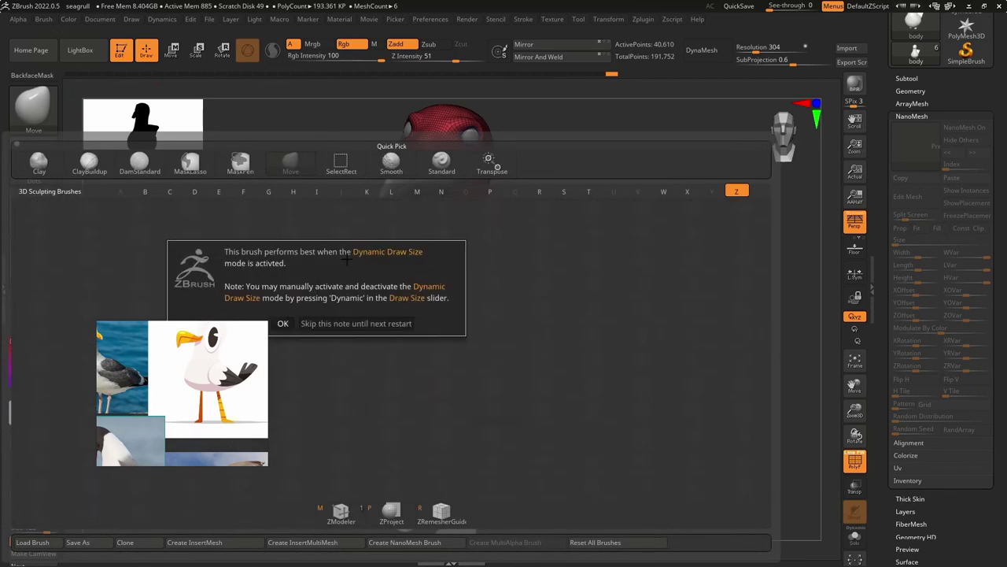
{"action": "key", "text": "z"}
{"action": "key", "text": "m"}
{"action": "right_click_drag", "start_coordinate": [376, 344], "coordinate": [477, 248], "text": "ctrl"}
{"action": "key", "text": "space"}
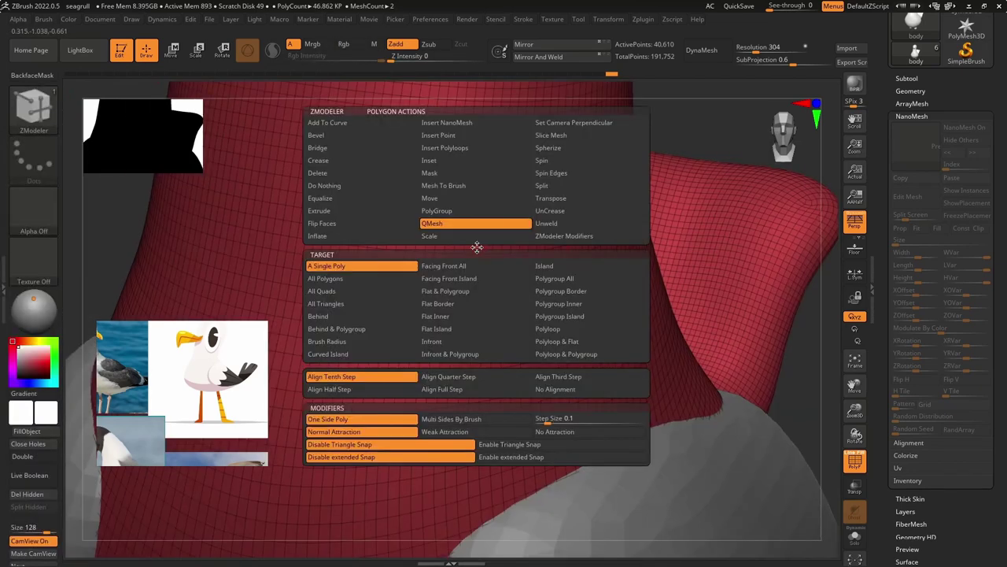
{"action": "left_click", "coordinate": [449, 123]}
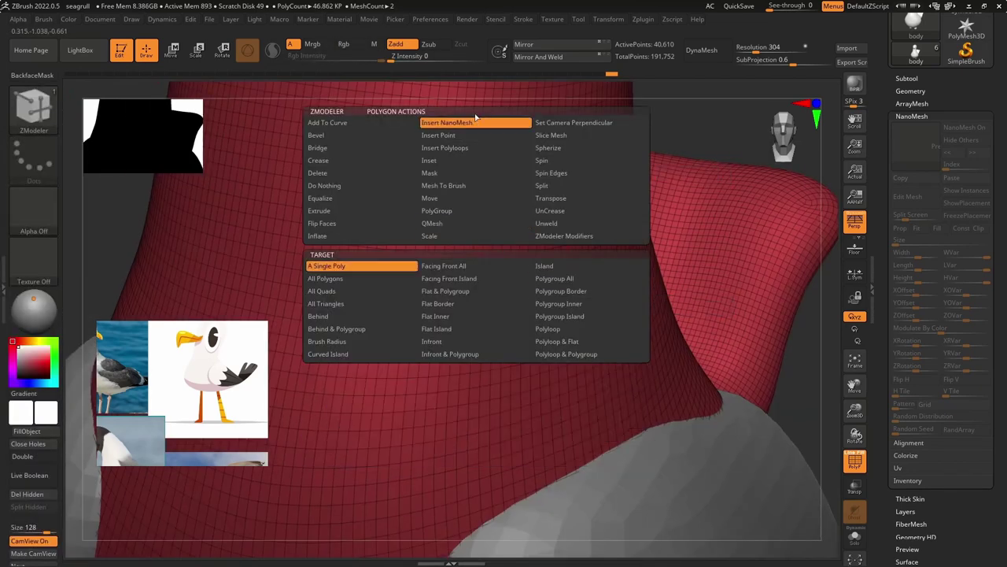
{"action": "left_click", "coordinate": [477, 271]}
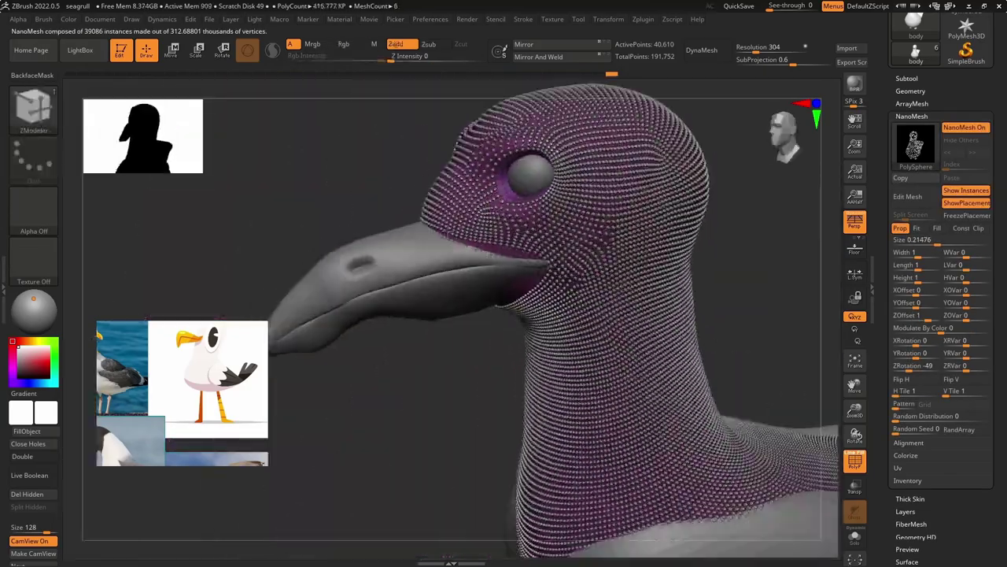
Set the body NanoMesh's width to 1.56586, Z offset to 10 and random distribution to 0.72639, with proportional sizing.
{"action": "left_click_drag", "start_coordinate": [748, 158], "coordinate": [807, 196]}
{"action": "left_click_drag", "start_coordinate": [938, 241], "coordinate": [921, 241]}
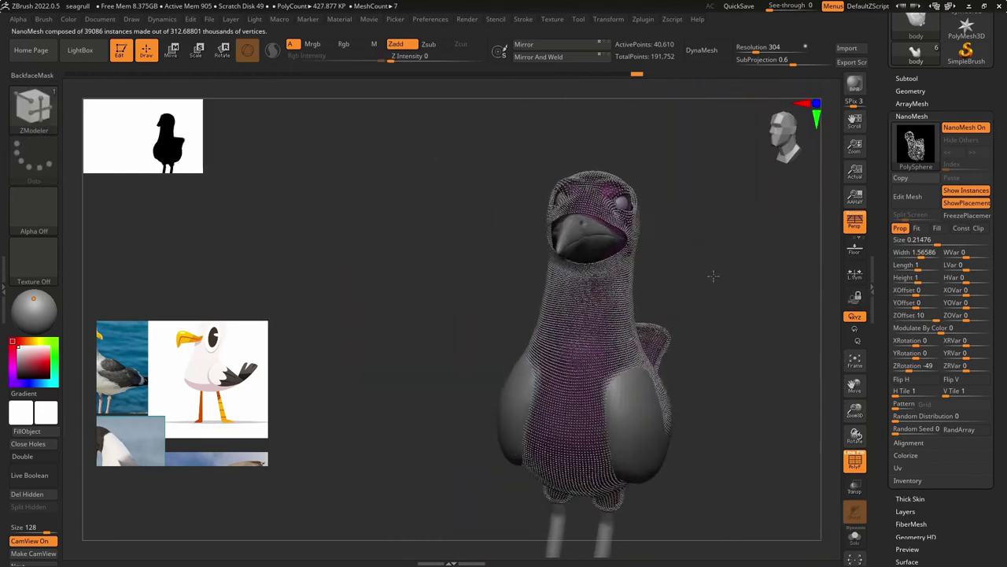
{"action": "left_click_drag", "start_coordinate": [732, 252], "coordinate": [706, 264]}
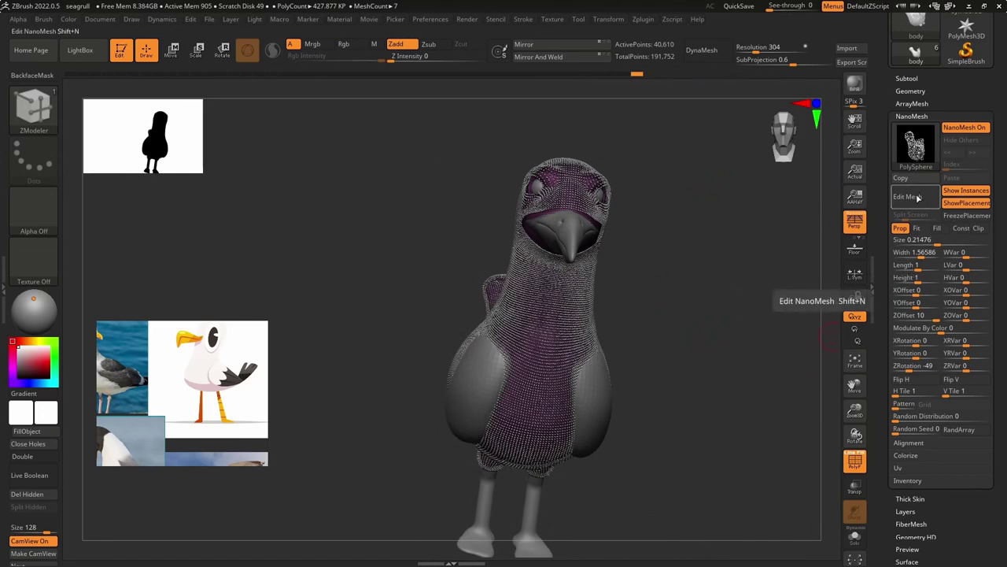
{"action": "left_click_drag", "start_coordinate": [942, 418], "coordinate": [918, 418]}
{"action": "left_click_drag", "start_coordinate": [809, 387], "coordinate": [760, 387]}
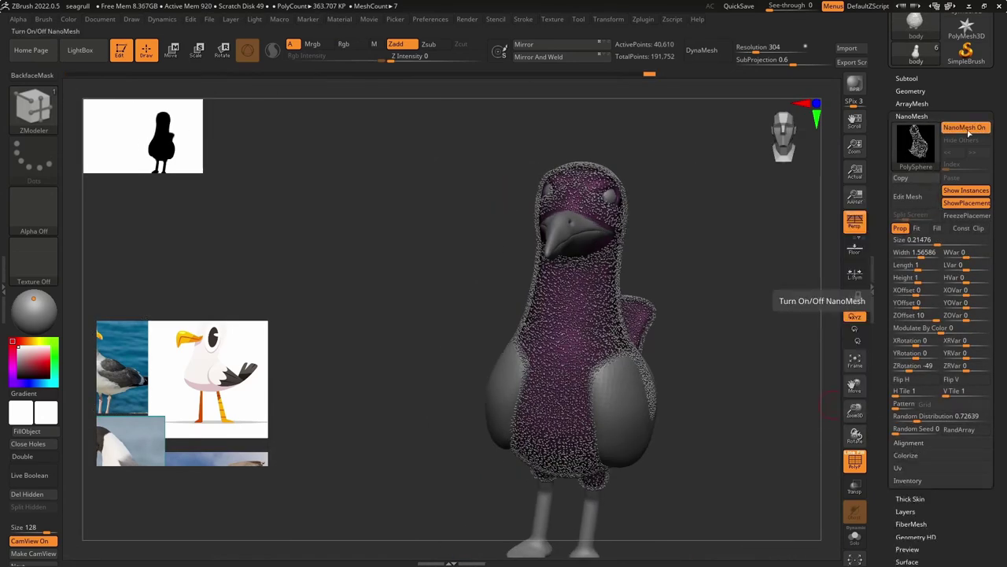
{"action": "left_click", "coordinate": [935, 231]}
{"action": "left_click", "coordinate": [902, 229]}
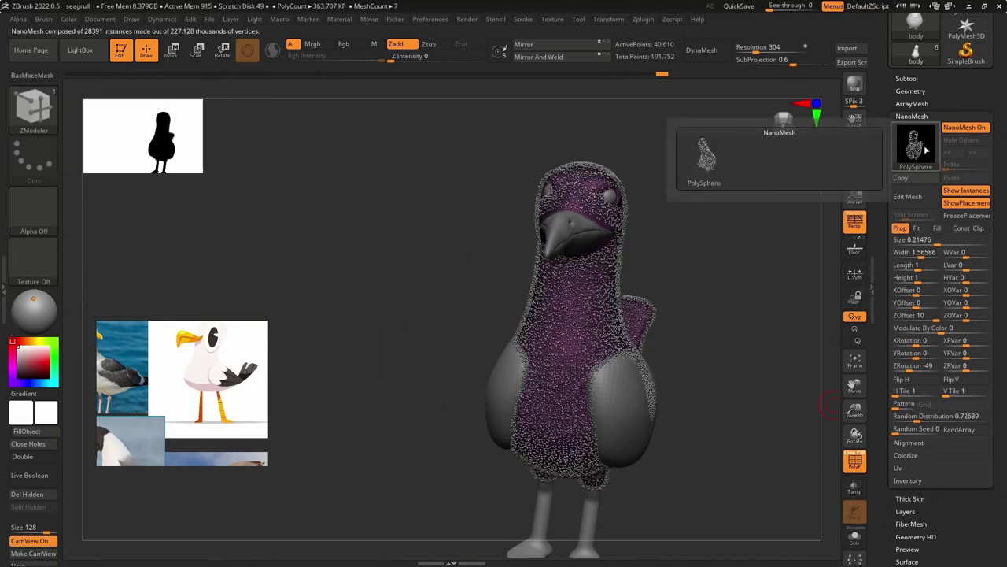
{"action": "scroll", "coordinate": [917, 236], "scroll_direction": "down", "scroll_amount": 5}
{"action": "scroll", "coordinate": [933, 360], "scroll_direction": "up", "scroll_amount": 3}
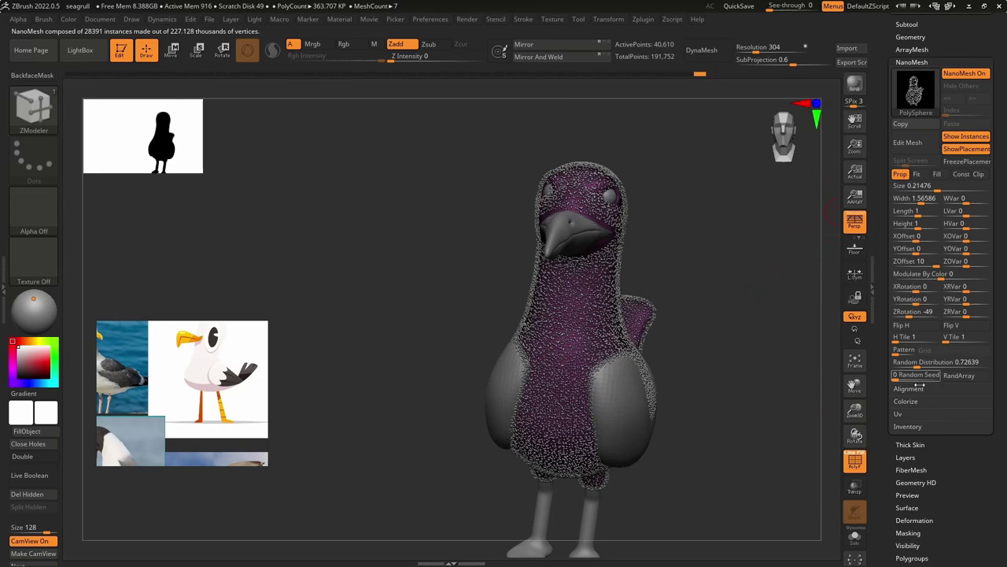
{"action": "left_click_drag", "start_coordinate": [931, 64], "coordinate": [931, 218]}
{"action": "left_click", "coordinate": [931, 219]}
{"action": "left_click", "coordinate": [909, 182]}
{"action": "left_click", "coordinate": [908, 91]}
{"action": "left_click", "coordinate": [911, 127]}
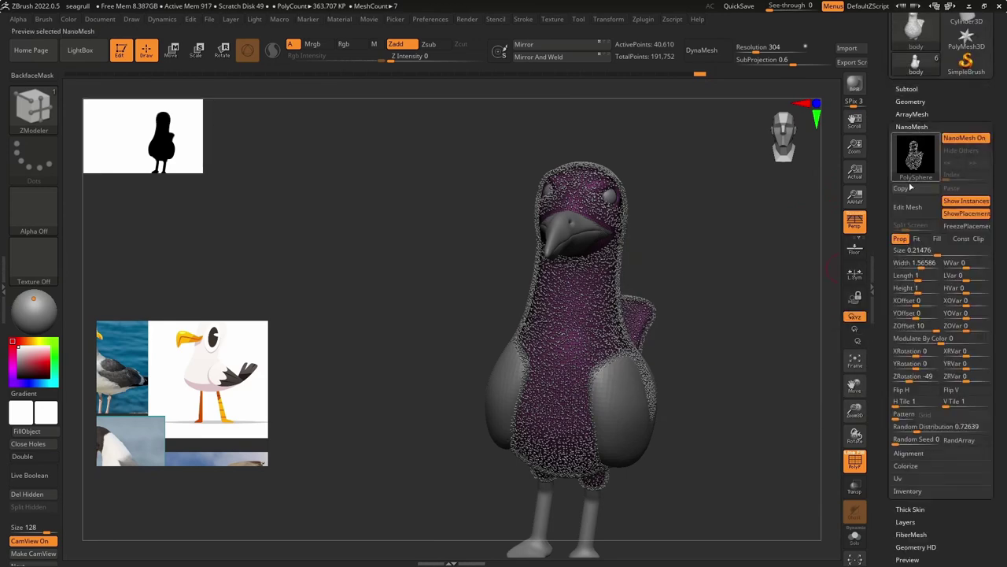
Convert the body's NanoMesh instances to real mesh and fuse them with DynaMesh at resolution 184.
{"action": "left_click", "coordinate": [911, 454]}
{"action": "left_click", "coordinate": [911, 392]}
{"action": "left_click", "coordinate": [910, 406]}
{"action": "left_click", "coordinate": [910, 406]}
{"action": "left_click", "coordinate": [912, 432]}
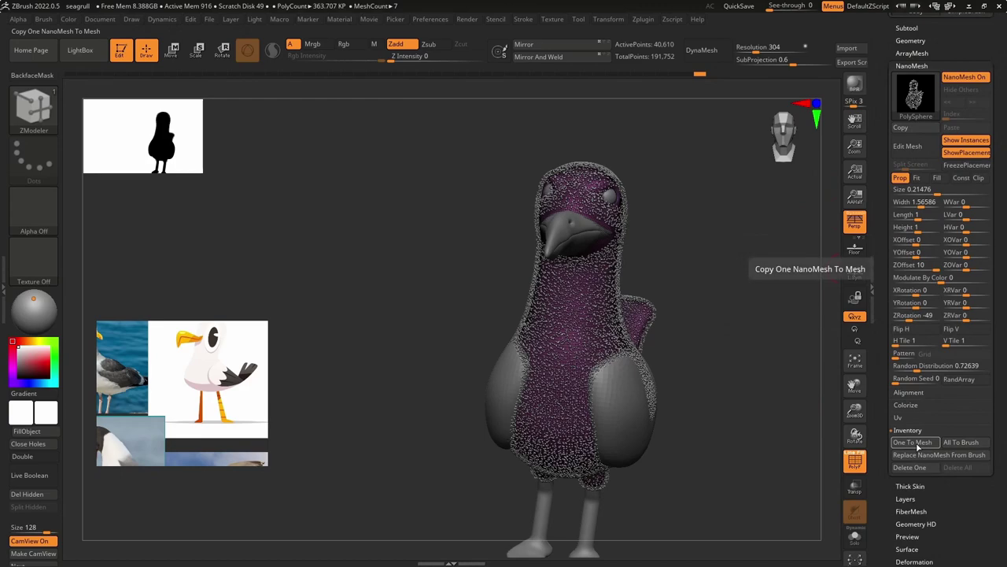
{"action": "left_click", "coordinate": [913, 442]}
{"action": "left_click", "coordinate": [703, 51]}
Switch to the Move brush and examine the body's bumpy surface texture from several angles.
{"action": "mouse_move", "coordinate": [693, 181]}
{"action": "left_mouse_down"}
{"action": "mouse_move", "coordinate": [686, 225]}
{"action": "mouse_move", "coordinate": [708, 225]}
{"action": "mouse_move", "coordinate": [760, 296]}
{"action": "mouse_move", "coordinate": [756, 372]}
{"action": "mouse_move", "coordinate": [501, 286]}
{"action": "left_mouse_up"}
{"action": "mouse_move", "coordinate": [501, 286]}
{"action": "right_mouse_down", "text": "ctrl"}
{"action": "mouse_move", "coordinate": [573, 247]}
{"action": "mouse_move", "coordinate": [607, 254]}
{"action": "mouse_move", "coordinate": [596, 225]}
{"action": "mouse_move", "coordinate": [525, 225]}
{"action": "mouse_move", "coordinate": [510, 529]}
{"action": "mouse_move", "coordinate": [626, 408]}
{"action": "mouse_move", "coordinate": [504, 457]}
{"action": "right_mouse_up", "text": "ctrl"}
{"action": "key", "text": "b"}
{"action": "key", "text": "m"}
{"action": "key", "text": "v"}
{"action": "left_click_drag", "start_coordinate": [504, 457], "coordinate": [540, 418]}
{"action": "mouse_move", "coordinate": [540, 418]}
{"action": "right_mouse_down"}
{"action": "mouse_move", "coordinate": [504, 346]}
{"action": "mouse_move", "coordinate": [547, 276]}
{"action": "right_mouse_up"}
{"action": "left_click_drag", "start_coordinate": [547, 276], "coordinate": [575, 244]}
{"action": "right_click_drag", "start_coordinate": [574, 244], "coordinate": [541, 227], "text": "ctrl"}
{"action": "mouse_move", "coordinate": [542, 226]}
{"action": "left_mouse_down"}
{"action": "mouse_move", "coordinate": [503, 299]}
{"action": "mouse_move", "coordinate": [551, 370]}
{"action": "mouse_move", "coordinate": [655, 260]}
{"action": "left_mouse_up"}
{"action": "right_click_drag", "start_coordinate": [656, 262], "coordinate": [501, 451], "text": "ctrl"}
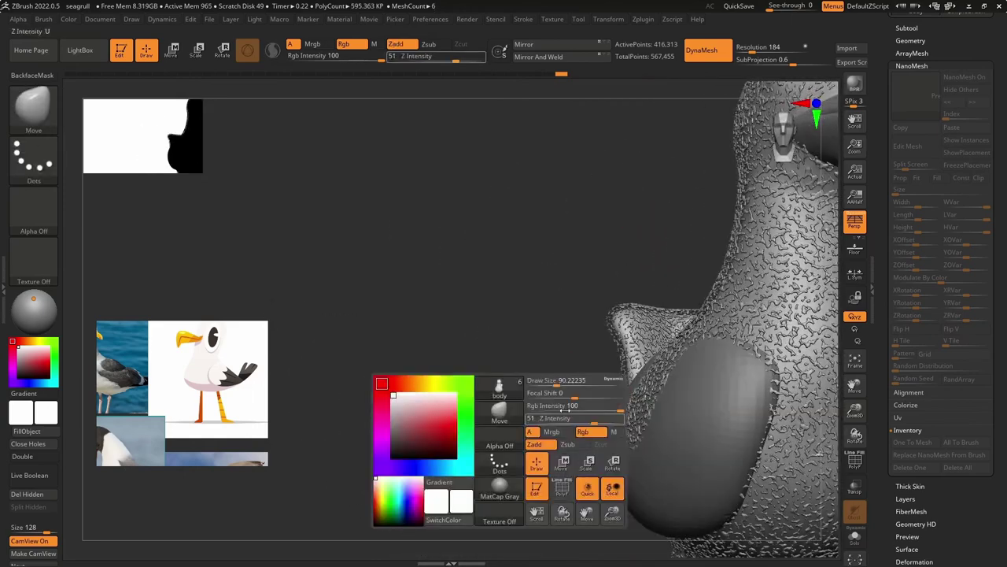
{"action": "left_click_drag", "start_coordinate": [615, 359], "coordinate": [636, 397]}
{"action": "left_click_drag", "start_coordinate": [642, 266], "coordinate": [659, 303]}
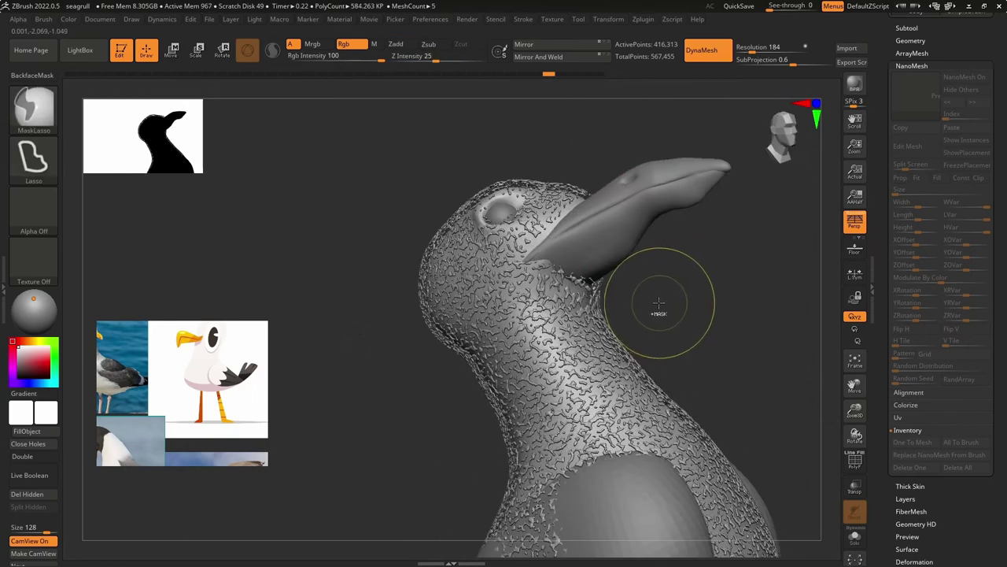
Step back through the body's history to its live NanoMesh and set the Z offset to 1.7183.
{"action": "left_click_drag", "start_coordinate": [423, 73], "coordinate": [464, 80]}
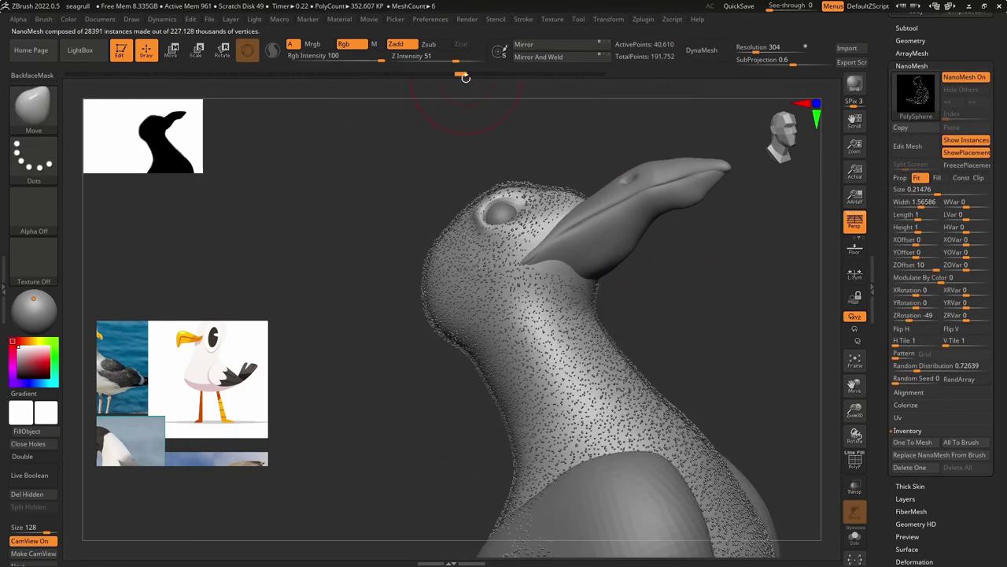
{"action": "left_click_drag", "start_coordinate": [671, 314], "coordinate": [692, 276]}
{"action": "left_click_drag", "start_coordinate": [926, 266], "coordinate": [933, 266]}
{"action": "left_click_drag", "start_coordinate": [504, 197], "coordinate": [370, 173]}
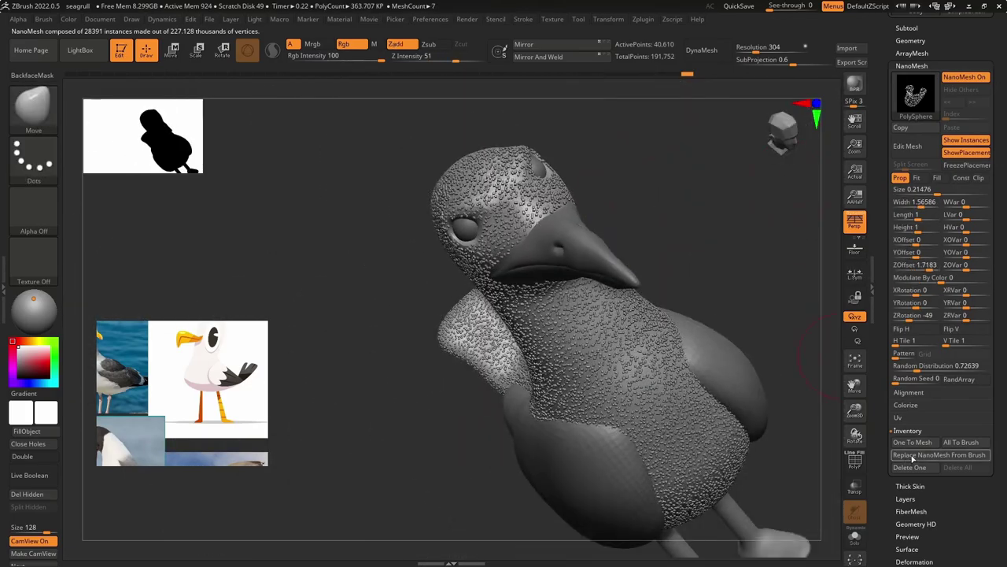
Convert the adjusted body NanoMesh to real mesh and DynaMesh it at resolution 184.
{"action": "left_click", "coordinate": [913, 442]}
{"action": "left_click", "coordinate": [704, 50]}
{"action": "left_click_drag", "start_coordinate": [598, 177], "coordinate": [651, 166]}
{"action": "key", "text": "ctrl+z"}
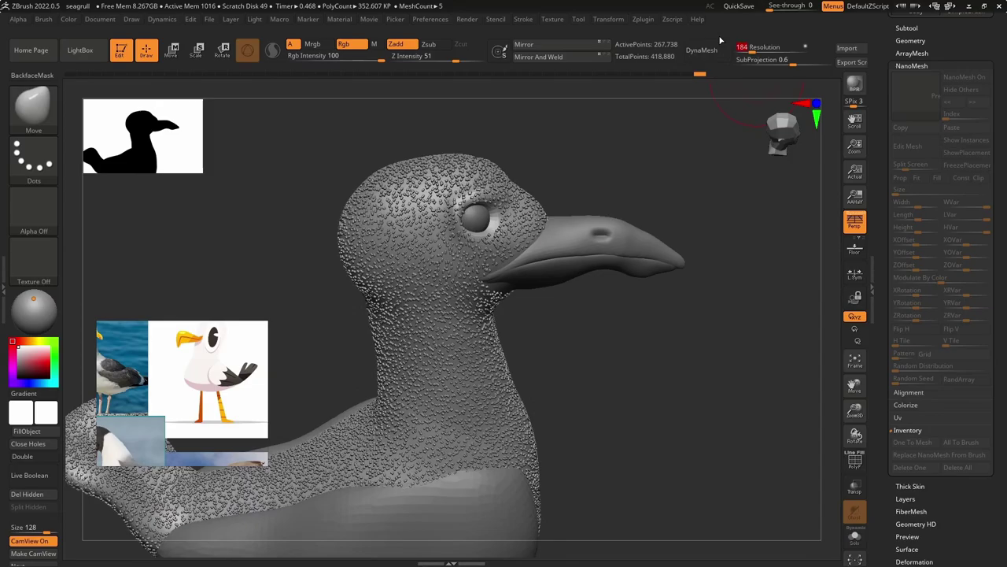
{"action": "left_click", "coordinate": [727, 52]}
Select the wings, display their wireframe and cover them with a NanoMesh using the ZModeler brush.
{"action": "mouse_move", "coordinate": [692, 165]}
{"action": "left_mouse_down"}
{"action": "mouse_move", "coordinate": [582, 181]}
{"action": "mouse_move", "coordinate": [667, 166]}
{"action": "mouse_move", "coordinate": [590, 342]}
{"action": "mouse_move", "coordinate": [669, 338]}
{"action": "mouse_move", "coordinate": [582, 346]}
{"action": "mouse_move", "coordinate": [708, 330]}
{"action": "mouse_move", "coordinate": [591, 299]}
{"action": "mouse_move", "coordinate": [693, 346]}
{"action": "mouse_move", "coordinate": [740, 315]}
{"action": "mouse_move", "coordinate": [708, 378]}
{"action": "mouse_move", "coordinate": [701, 314]}
{"action": "left_mouse_up"}
{"action": "left_click_drag", "start_coordinate": [631, 381], "coordinate": [631, 236], "text": "shift"}
{"action": "left_click_drag", "start_coordinate": [756, 220], "coordinate": [661, 212]}
{"action": "left_click_drag", "start_coordinate": [732, 347], "coordinate": [645, 338]}
{"action": "left_click", "coordinate": [632, 377], "text": "alt"}
{"action": "left_click_drag", "start_coordinate": [599, 197], "coordinate": [520, 190]}
{"action": "key", "text": "b"}
{"action": "key", "text": "z"}
{"action": "key", "text": "m"}
{"action": "key", "text": "shift+f"}
{"action": "right_click_drag", "start_coordinate": [622, 315], "coordinate": [552, 307], "text": "ctrl"}
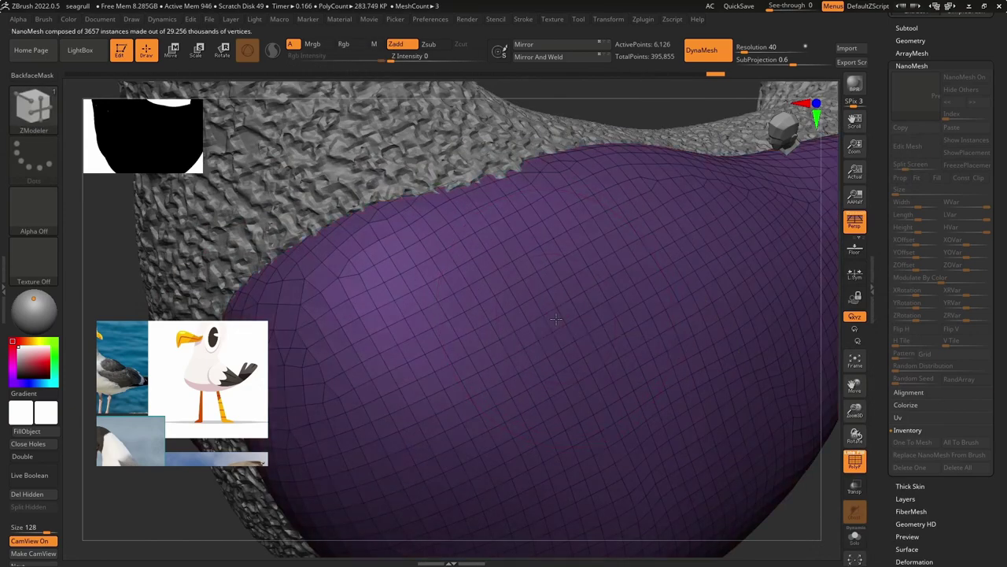
{"action": "left_click", "coordinate": [523, 319]}
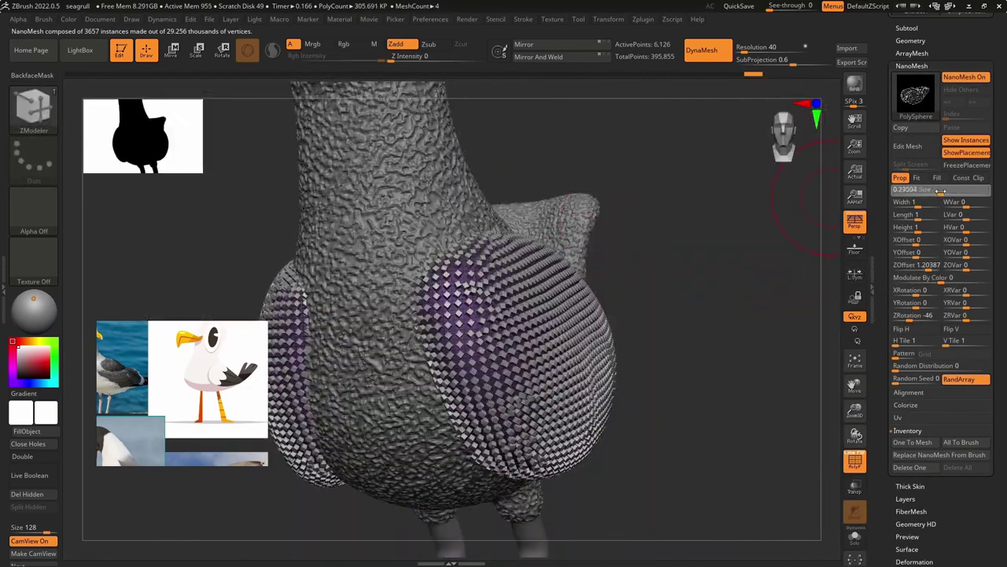
Convert the wings' NanoMesh to real mesh and DynaMesh it at resolution 288.
{"action": "left_click", "coordinate": [759, 47]}
{"action": "type", "text": "288"}
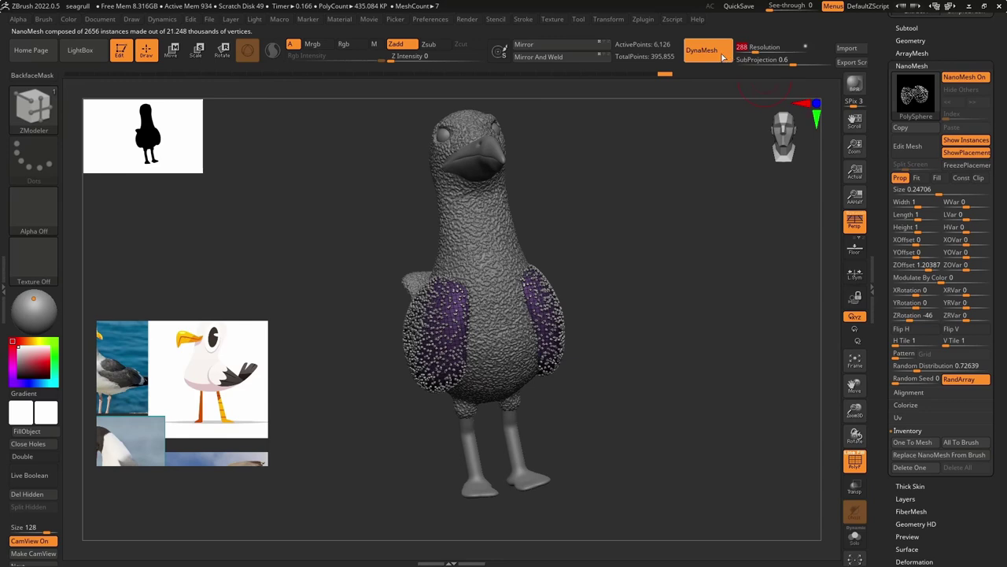
{"action": "left_click", "coordinate": [910, 393]}
{"action": "left_click", "coordinate": [911, 394]}
{"action": "left_click", "coordinate": [909, 430]}
{"action": "left_click", "coordinate": [914, 443]}
{"action": "left_click_drag", "start_coordinate": [761, 354], "coordinate": [707, 363]}
{"action": "left_click", "coordinate": [703, 52]}
{"action": "left_click_drag", "start_coordinate": [767, 244], "coordinate": [714, 252]}
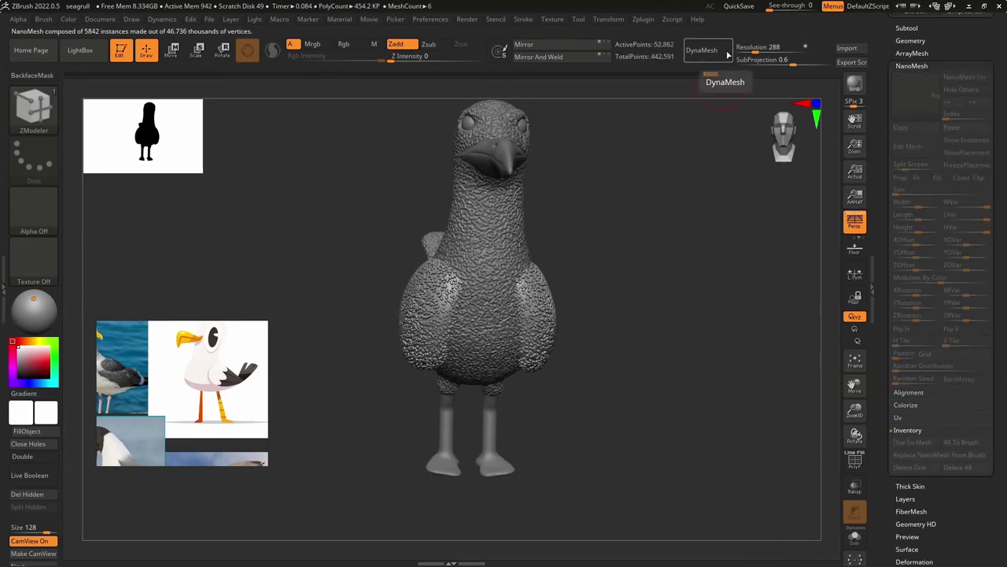
Try remeshing the wings at a lower DynaMesh resolution and undo the remesh.
{"action": "left_click", "coordinate": [767, 47]}
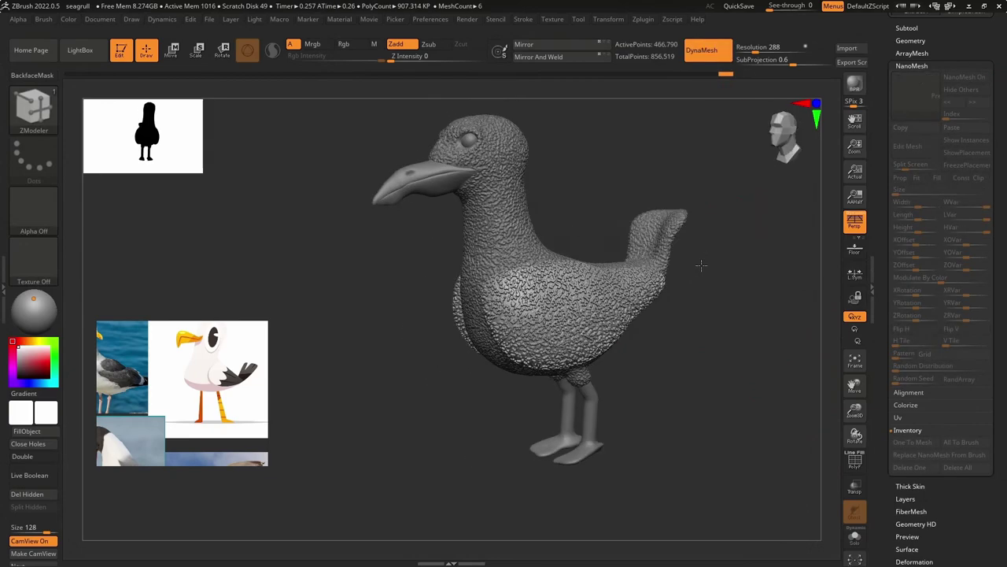
{"action": "type", "text": "1"}
{"action": "left_click", "coordinate": [720, 52]}
{"action": "left_click_drag", "start_coordinate": [409, 400], "coordinate": [491, 425]}
{"action": "key", "text": "ctrl+z"}
DynaMesh the wings at resolution 184 and turn on the wireframe display.
{"action": "left_click", "coordinate": [767, 46]}
{"action": "type", "text": "1"}
{"action": "left_click", "coordinate": [718, 57]}
{"action": "right_click_drag", "start_coordinate": [536, 417], "coordinate": [692, 427], "text": "ctrl"}
{"action": "key", "text": "shift+f"}
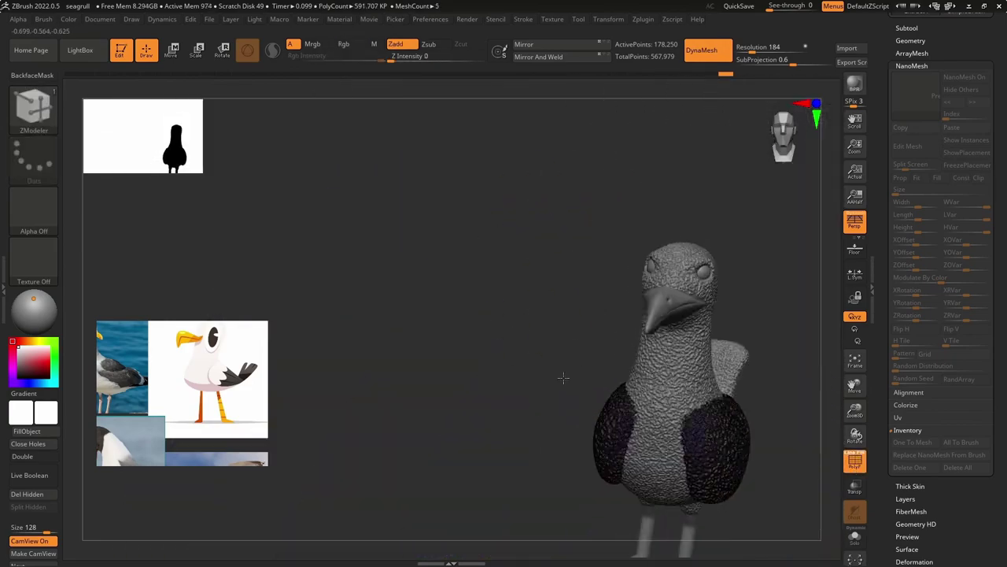
Frame the seagull and rename the wings subtool as closed wings.
{"action": "left_click_drag", "start_coordinate": [677, 378], "coordinate": [743, 329]}
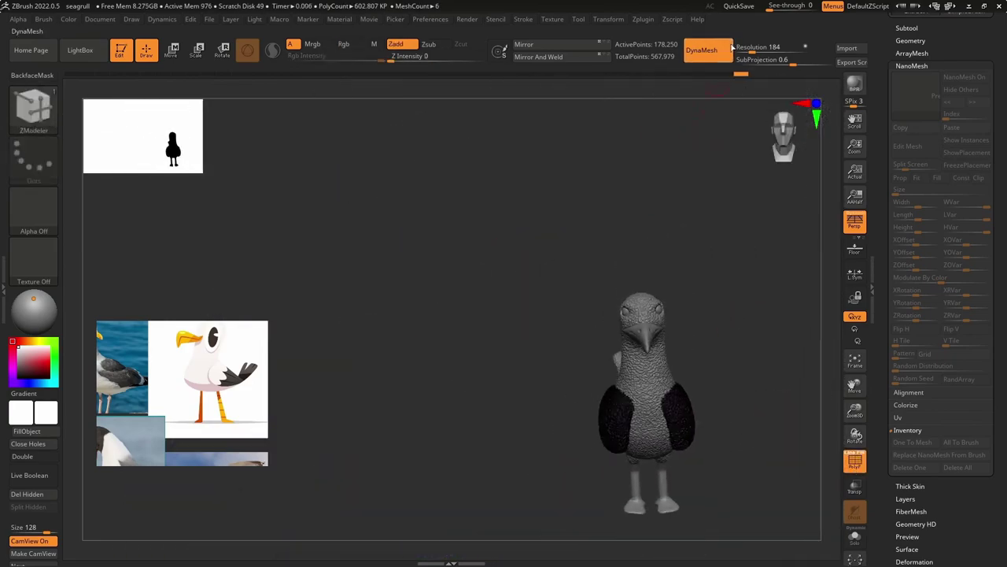
{"action": "key", "text": "f"}
{"action": "mouse_move", "coordinate": [598, 260]}
{"action": "left_mouse_down"}
{"action": "mouse_move", "coordinate": [585, 286]}
{"action": "mouse_move", "coordinate": [569, 221]}
{"action": "left_mouse_up"}
{"action": "left_click", "coordinate": [913, 66]}
{"action": "left_click", "coordinate": [937, 134]}
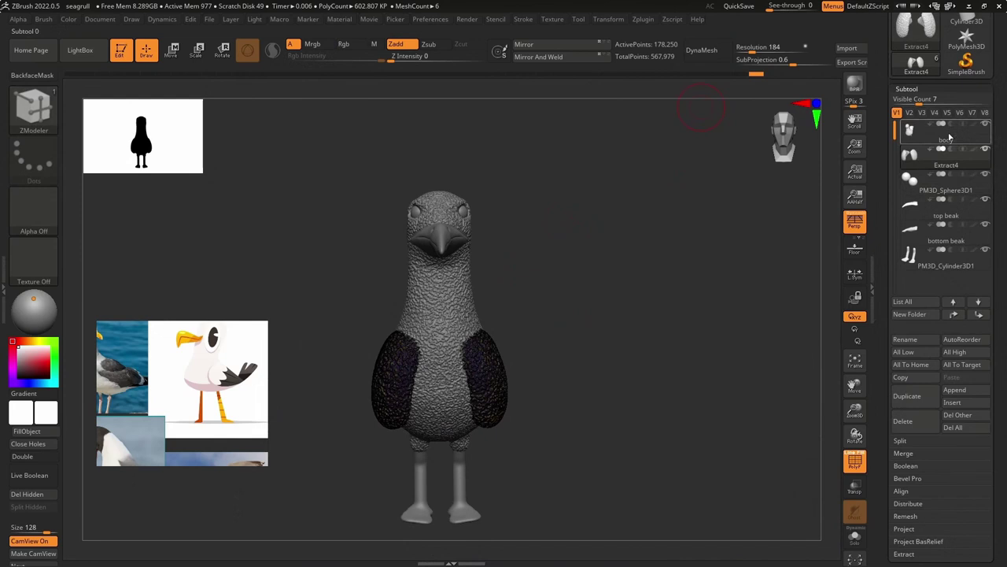
{"action": "left_click", "coordinate": [919, 338]}
{"action": "type", "text": "closed wings"}
Rename the sphere subtool as eyes and the cylinder subtool as legs.
{"action": "left_click", "coordinate": [945, 183]}
{"action": "left_click", "coordinate": [909, 339]}
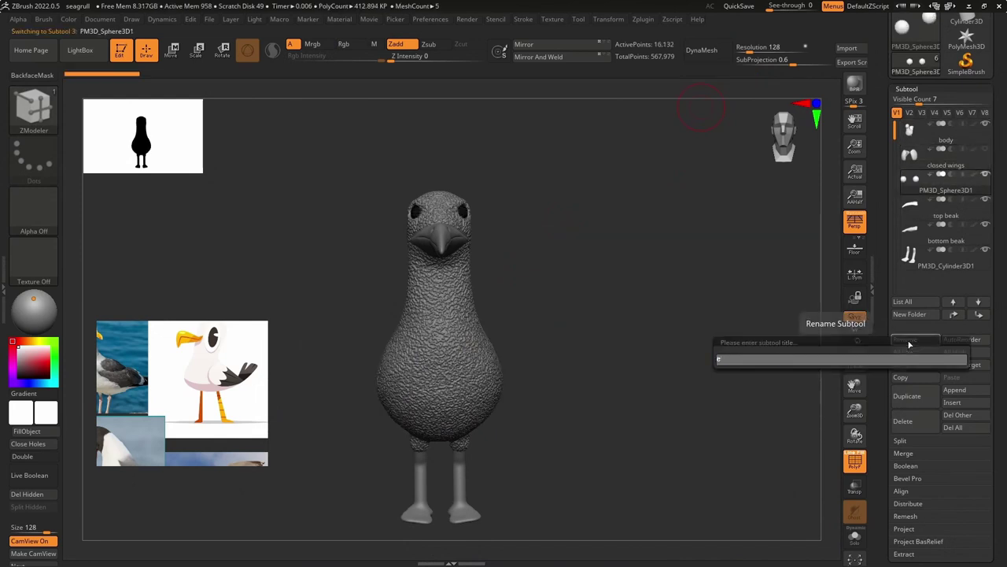
{"action": "left_click_drag", "start_coordinate": [602, 412], "coordinate": [464, 411]}
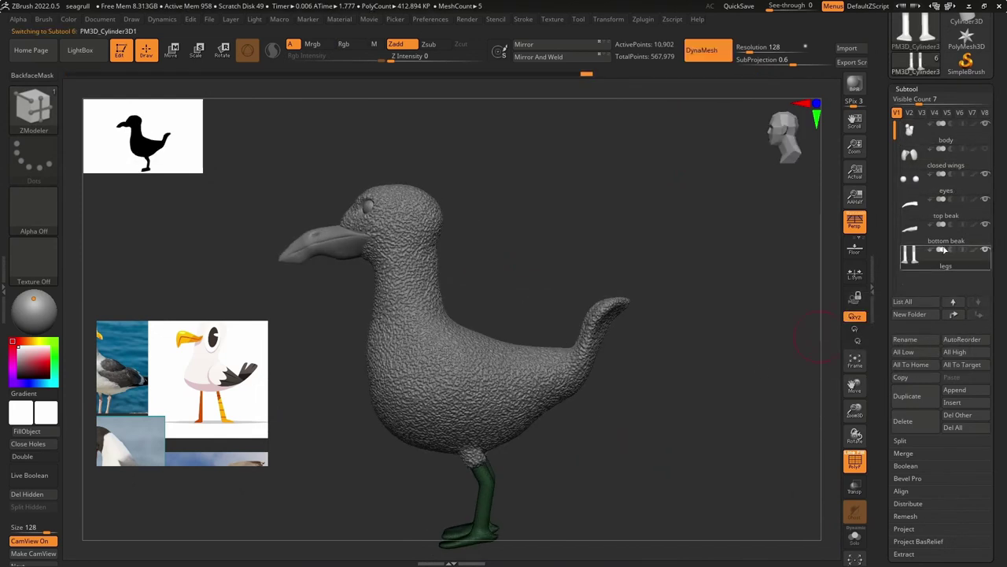
Duplicate the closed wings under the name open wings, and delete the duplicate.
{"action": "left_click", "coordinate": [984, 150]}
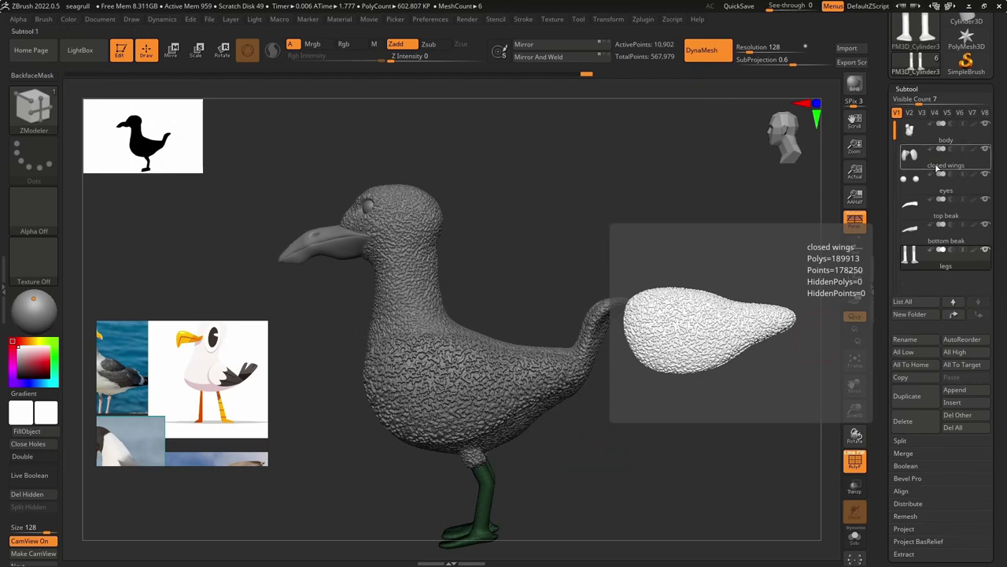
{"action": "left_click", "coordinate": [928, 162]}
{"action": "left_click", "coordinate": [909, 340]}
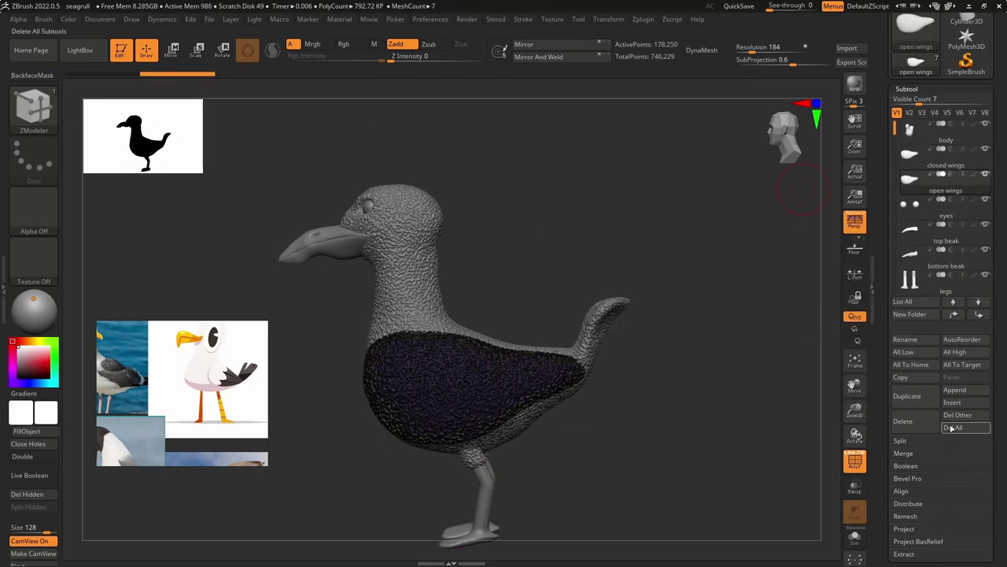
{"action": "left_click", "coordinate": [907, 423]}
{"action": "left_click", "coordinate": [787, 446]}
Insert a cube subtool after the eyes as the base for the open wings.
{"action": "left_click_drag", "start_coordinate": [668, 326], "coordinate": [734, 323]}
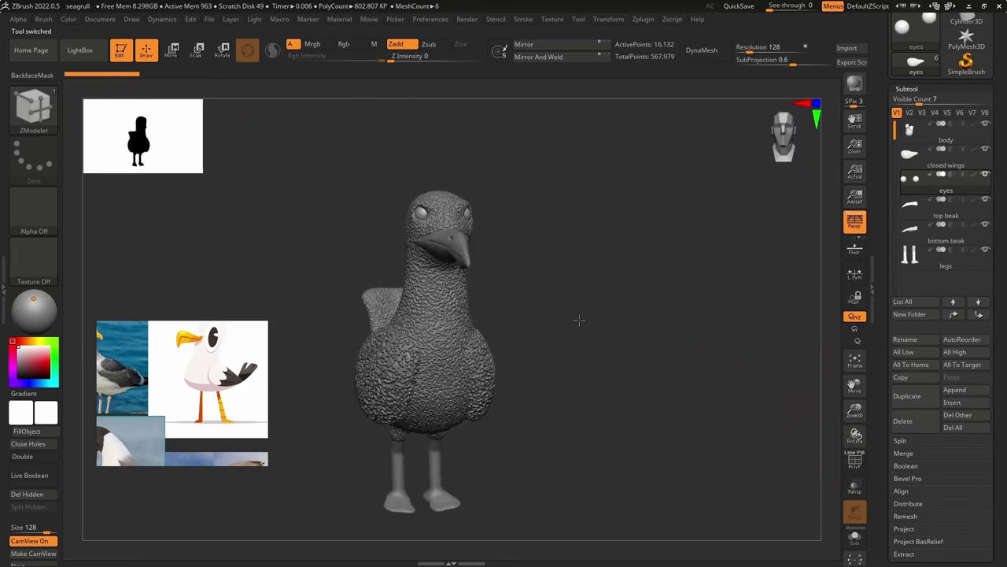
{"action": "left_click_drag", "start_coordinate": [578, 320], "coordinate": [758, 339]}
{"action": "left_click", "coordinate": [952, 402]}
{"action": "left_click", "coordinate": [653, 352]}
{"action": "left_click_drag", "start_coordinate": [607, 297], "coordinate": [511, 298]}
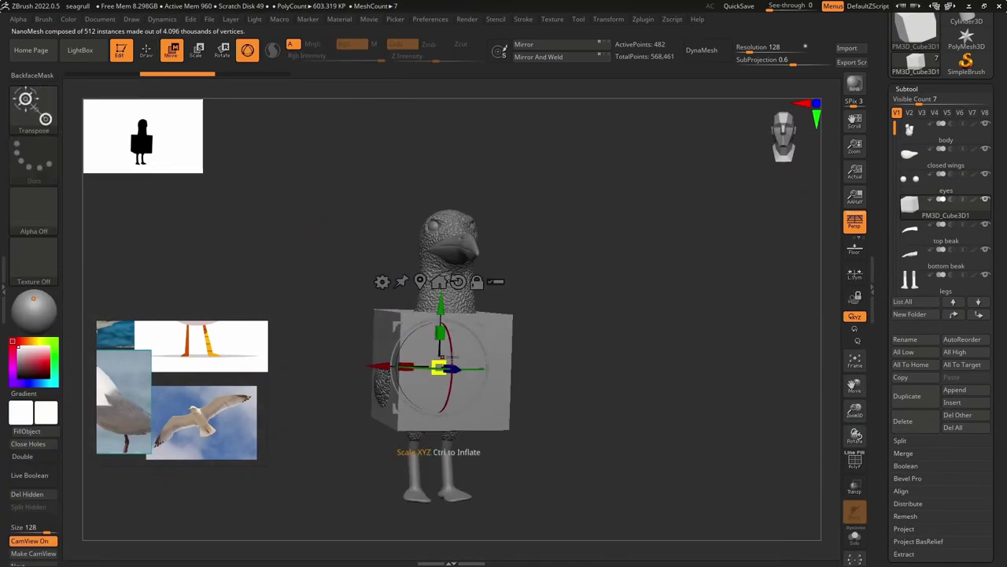
Scale the cube down and flatten it into a thin slab beside the seagull's body.
{"action": "left_click_drag", "start_coordinate": [567, 346], "coordinate": [625, 371]}
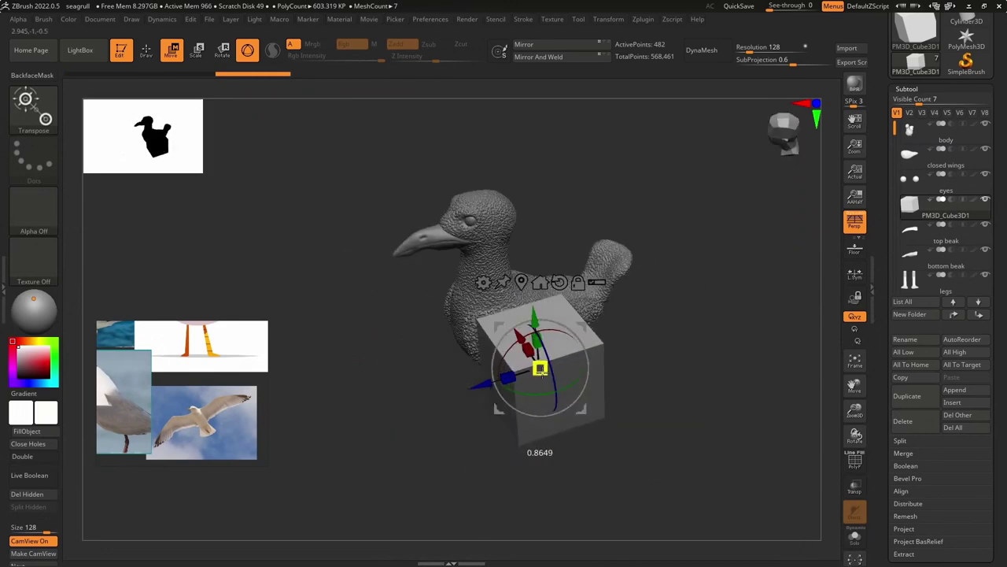
{"action": "left_click_drag", "start_coordinate": [524, 374], "coordinate": [463, 300]}
{"action": "left_click_drag", "start_coordinate": [535, 361], "coordinate": [546, 356]}
{"action": "left_click_drag", "start_coordinate": [546, 355], "coordinate": [576, 284]}
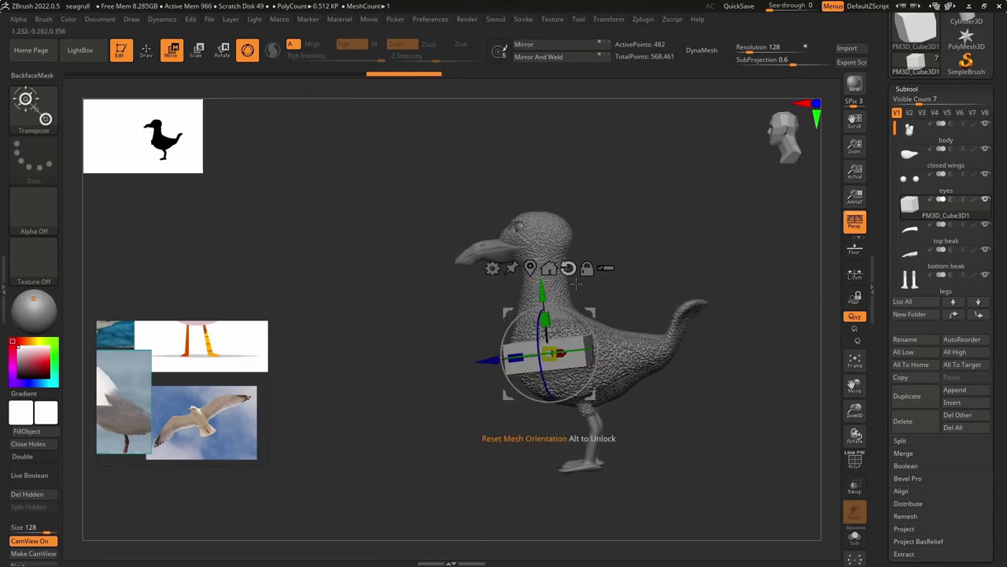
{"action": "right_click_drag", "start_coordinate": [572, 309], "coordinate": [706, 321]}
{"action": "left_click_drag", "start_coordinate": [526, 381], "coordinate": [620, 383]}
Hide the closed wings and fit the slab against the side of the body so that it extends outward.
{"action": "left_click", "coordinate": [985, 150]}
{"action": "right_click_drag", "start_coordinate": [708, 259], "coordinate": [599, 362]}
{"action": "left_click_drag", "start_coordinate": [682, 352], "coordinate": [683, 370]}
{"action": "right_click_drag", "start_coordinate": [683, 370], "coordinate": [740, 394]}
{"action": "left_click_drag", "start_coordinate": [628, 360], "coordinate": [645, 359]}
Shape the slab into a rough wing outline with the Move brush and DynaMesh it at resolution 128.
{"action": "mouse_move", "coordinate": [643, 440]}
{"action": "left_mouse_down"}
{"action": "mouse_move", "coordinate": [619, 536]}
{"action": "mouse_move", "coordinate": [440, 378]}
{"action": "left_mouse_up"}
{"action": "key", "text": "q"}
{"action": "mouse_move", "coordinate": [629, 299]}
{"action": "left_mouse_down"}
{"action": "mouse_move", "coordinate": [517, 275]}
{"action": "mouse_move", "coordinate": [543, 295]}
{"action": "left_mouse_up"}
{"action": "key", "text": "space"}
{"action": "mouse_move", "coordinate": [535, 288]}
{"action": "left_mouse_down"}
{"action": "mouse_move", "coordinate": [555, 288]}
{"action": "mouse_move", "coordinate": [528, 267]}
{"action": "mouse_move", "coordinate": [513, 324]}
{"action": "left_mouse_up"}
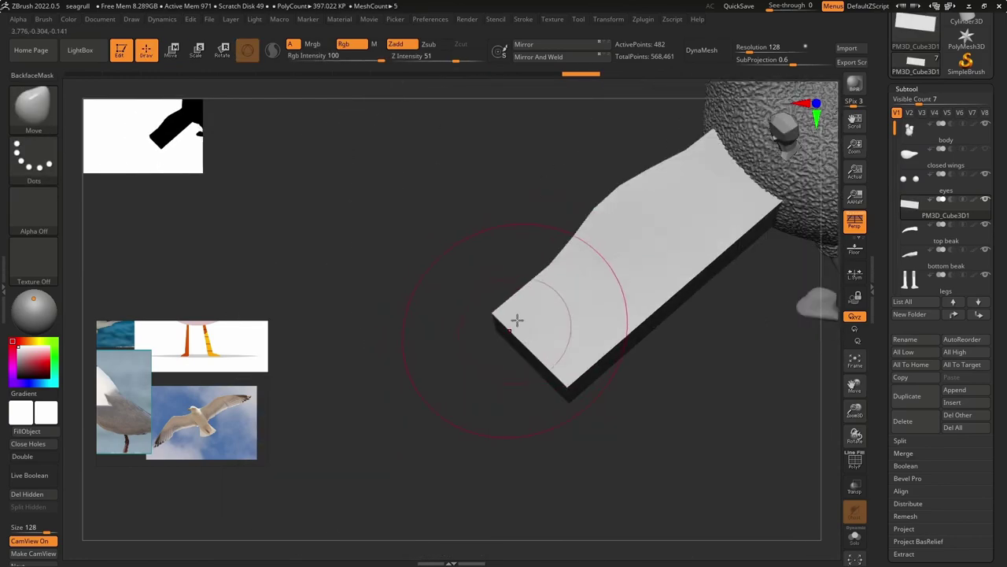
{"action": "left_click_drag", "start_coordinate": [465, 383], "coordinate": [635, 415]}
{"action": "left_click_drag", "start_coordinate": [740, 322], "coordinate": [555, 386]}
{"action": "left_click_drag", "start_coordinate": [520, 378], "coordinate": [590, 482], "text": "shift"}
{"action": "mouse_move", "coordinate": [646, 330]}
{"action": "left_mouse_down"}
{"action": "mouse_move", "coordinate": [747, 315]}
{"action": "mouse_move", "coordinate": [645, 346]}
{"action": "left_mouse_up"}
{"action": "left_click", "coordinate": [707, 50]}
Refine the open wing into a curved shape that tapers to a rounded tip with the Move brush.
{"action": "mouse_move", "coordinate": [630, 267]}
{"action": "left_mouse_down"}
{"action": "mouse_move", "coordinate": [443, 322]}
{"action": "mouse_move", "coordinate": [562, 192]}
{"action": "mouse_move", "coordinate": [677, 236]}
{"action": "left_mouse_up"}
{"action": "left_click_drag", "start_coordinate": [582, 228], "coordinate": [566, 181]}
{"action": "left_click_drag", "start_coordinate": [543, 304], "coordinate": [511, 304]}
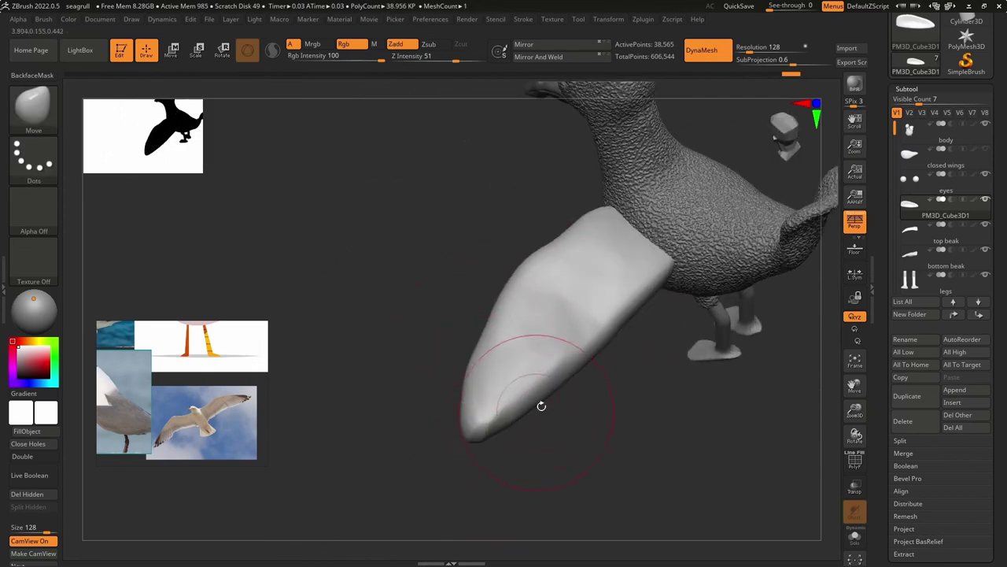
{"action": "left_click_drag", "start_coordinate": [623, 318], "coordinate": [734, 377]}
{"action": "left_click_drag", "start_coordinate": [677, 315], "coordinate": [535, 338]}
{"action": "left_click_drag", "start_coordinate": [630, 335], "coordinate": [560, 226]}
Build up a ridge along the wing's leading edge using the ClayBuildup brush with backface masking.
{"action": "mouse_move", "coordinate": [522, 363]}
{"action": "right_mouse_down"}
{"action": "mouse_move", "coordinate": [472, 346]}
{"action": "mouse_move", "coordinate": [473, 307]}
{"action": "right_mouse_up"}
{"action": "key", "text": "b"}
{"action": "key", "text": "c"}
{"action": "key", "text": "b"}
{"action": "right_click_drag", "start_coordinate": [441, 417], "coordinate": [410, 338]}
{"action": "key", "text": "space"}
{"action": "left_click", "coordinate": [33, 75]}
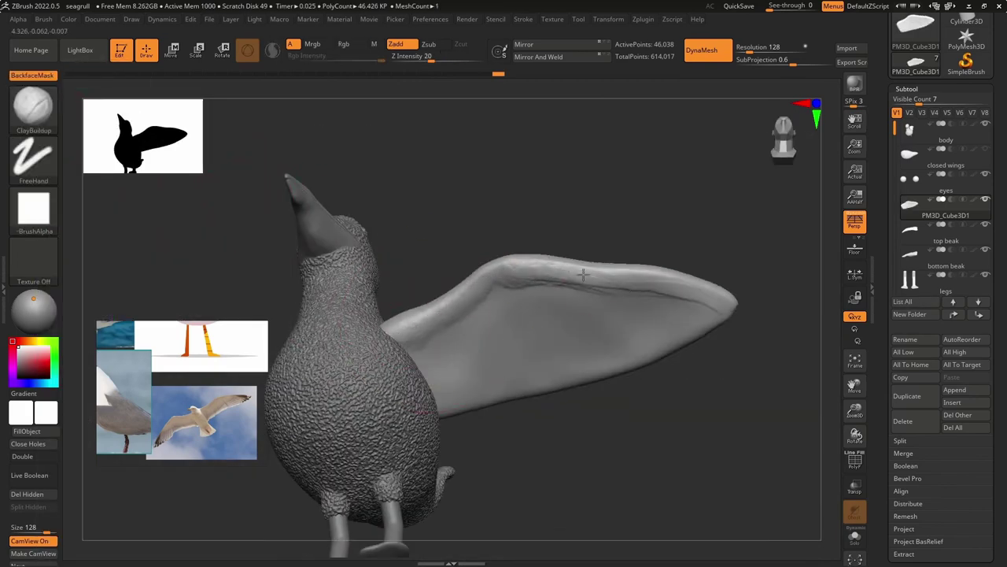
{"action": "right_click_drag", "start_coordinate": [505, 273], "coordinate": [419, 265]}
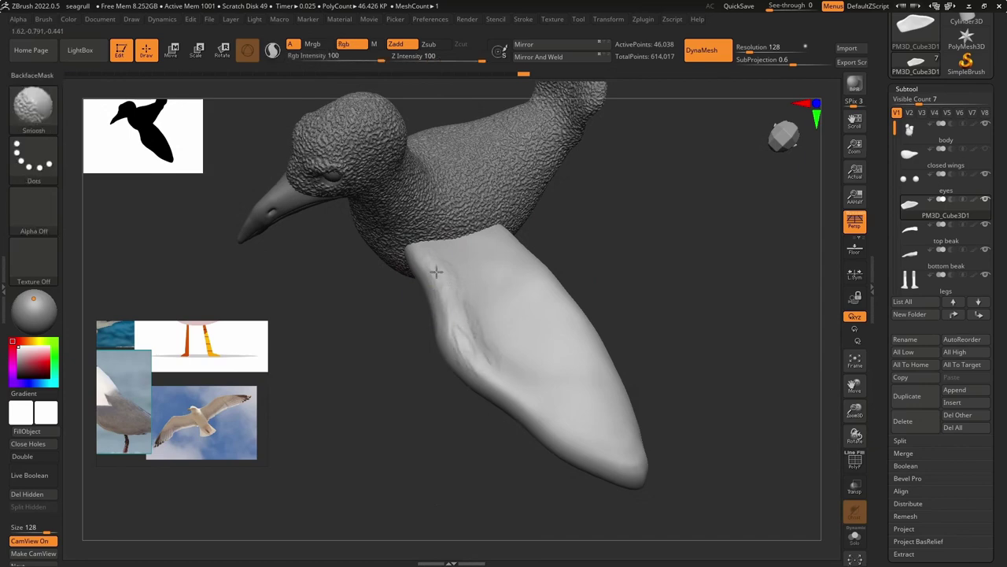
Build up and smooth the wing's upper and lower surfaces, and mirror the wing to the other side.
{"action": "left_click_drag", "start_coordinate": [436, 272], "coordinate": [385, 432]}
{"action": "left_click_drag", "start_coordinate": [421, 489], "coordinate": [443, 489]}
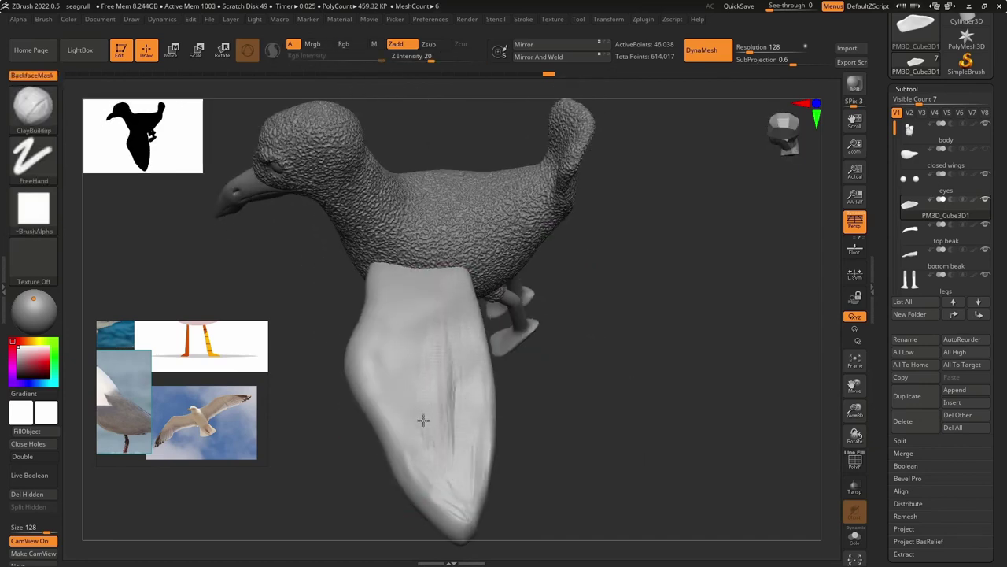
{"action": "mouse_move", "coordinate": [414, 359]}
{"action": "left_mouse_down", "text": "shift"}
{"action": "mouse_move", "coordinate": [459, 449]}
{"action": "mouse_move", "coordinate": [411, 476]}
{"action": "left_mouse_up", "text": "shift"}
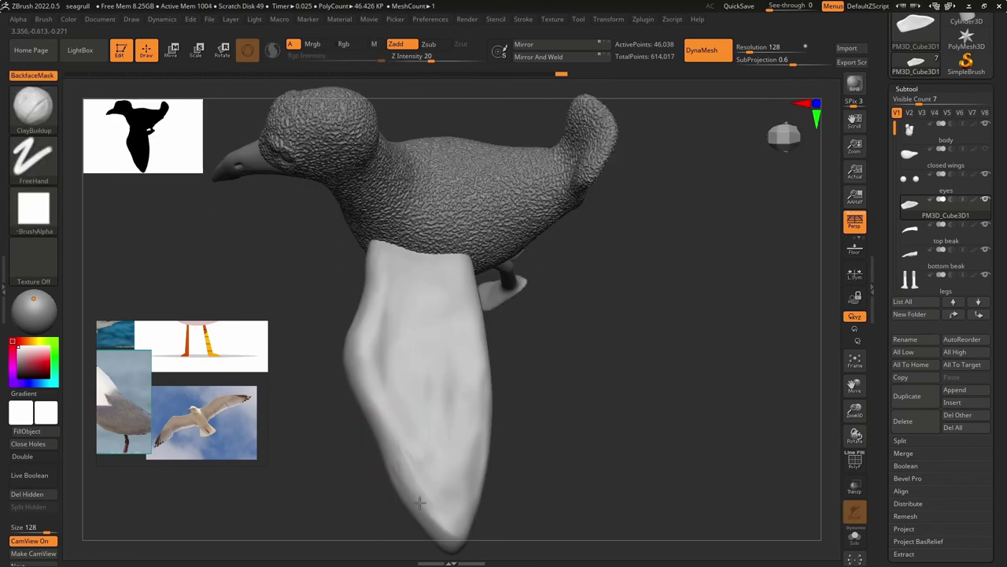
{"action": "mouse_move", "coordinate": [453, 529]}
{"action": "left_mouse_down"}
{"action": "mouse_move", "coordinate": [326, 371]}
{"action": "mouse_move", "coordinate": [314, 399]}
{"action": "left_mouse_up"}
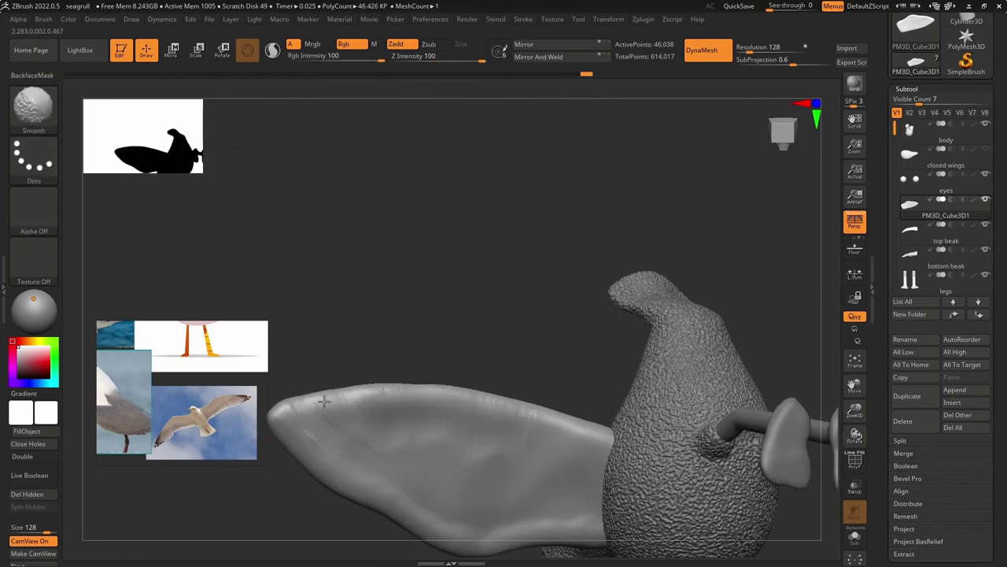
{"action": "left_click_drag", "start_coordinate": [487, 449], "coordinate": [471, 276]}
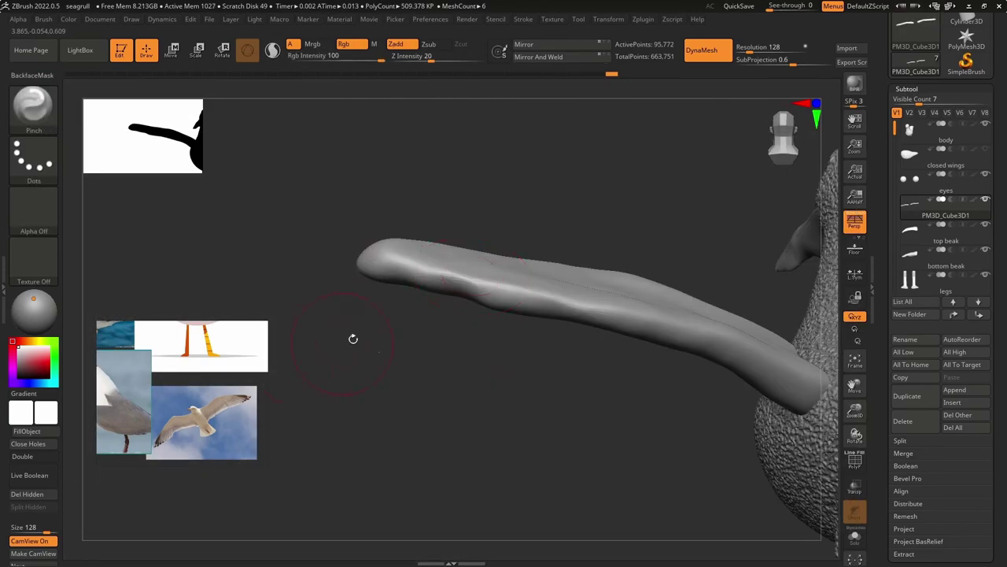
Sharpen and thin the edges of the open wings with the Pinch brush.
{"action": "left_click_drag", "start_coordinate": [712, 344], "coordinate": [803, 385]}
{"action": "mouse_move", "coordinate": [566, 181]}
{"action": "left_mouse_down"}
{"action": "mouse_move", "coordinate": [600, 301]}
{"action": "mouse_move", "coordinate": [545, 351]}
{"action": "left_mouse_up"}
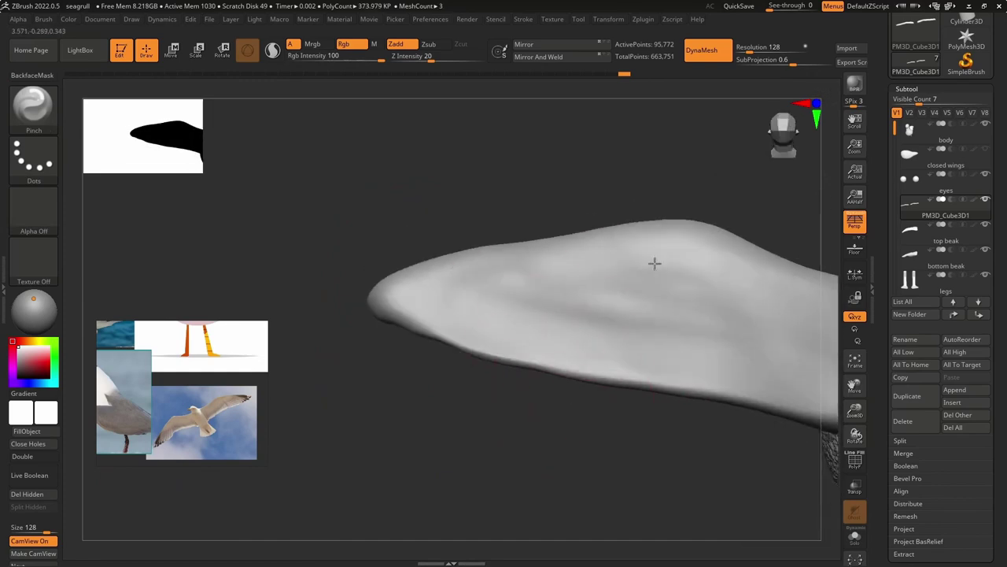
{"action": "left_click_drag", "start_coordinate": [789, 329], "coordinate": [475, 372]}
{"action": "left_click_drag", "start_coordinate": [653, 259], "coordinate": [586, 218]}
{"action": "mouse_move", "coordinate": [669, 236]}
{"action": "left_mouse_down"}
{"action": "mouse_move", "coordinate": [669, 272]}
{"action": "mouse_move", "coordinate": [640, 331]}
{"action": "left_mouse_up"}
{"action": "key", "text": "space"}
{"action": "left_click_drag", "start_coordinate": [401, 343], "coordinate": [377, 343]}
{"action": "left_click_drag", "start_coordinate": [371, 237], "coordinate": [462, 163]}
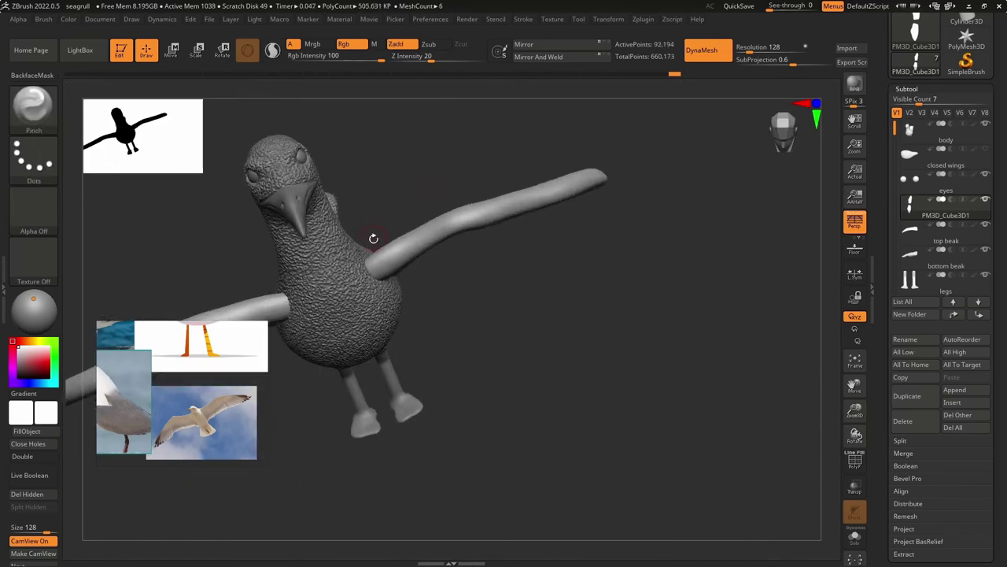
Display the open wings' wireframe and ZRemesh them with the Half option.
{"action": "key", "text": "b"}
{"action": "key", "text": "m"}
{"action": "key", "text": "v"}
{"action": "key", "text": "b"}
{"action": "key", "text": "m"}
{"action": "key", "text": "v"}
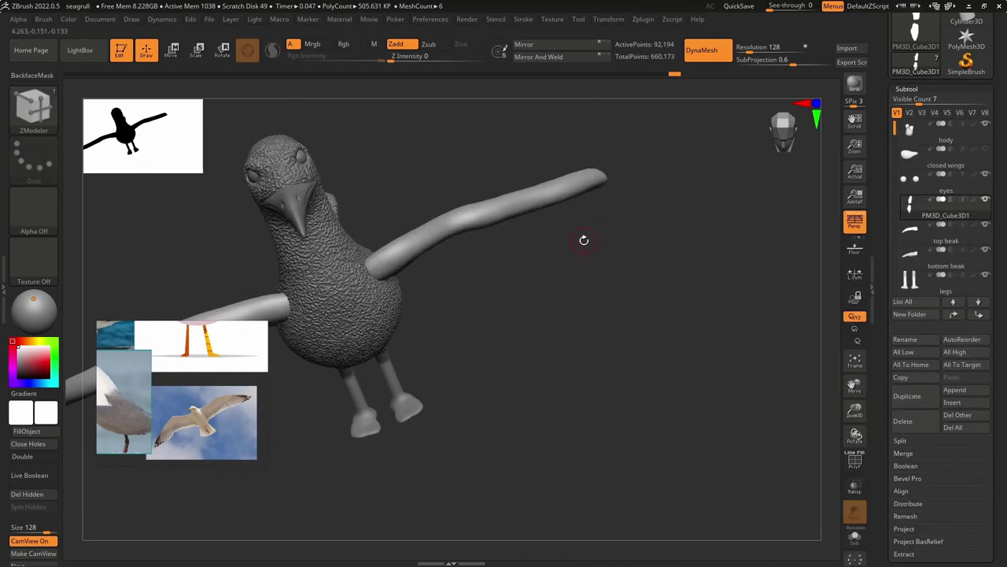
{"action": "key", "text": "shift+f"}
{"action": "right_click_drag", "start_coordinate": [585, 240], "coordinate": [479, 283], "text": "ctrl"}
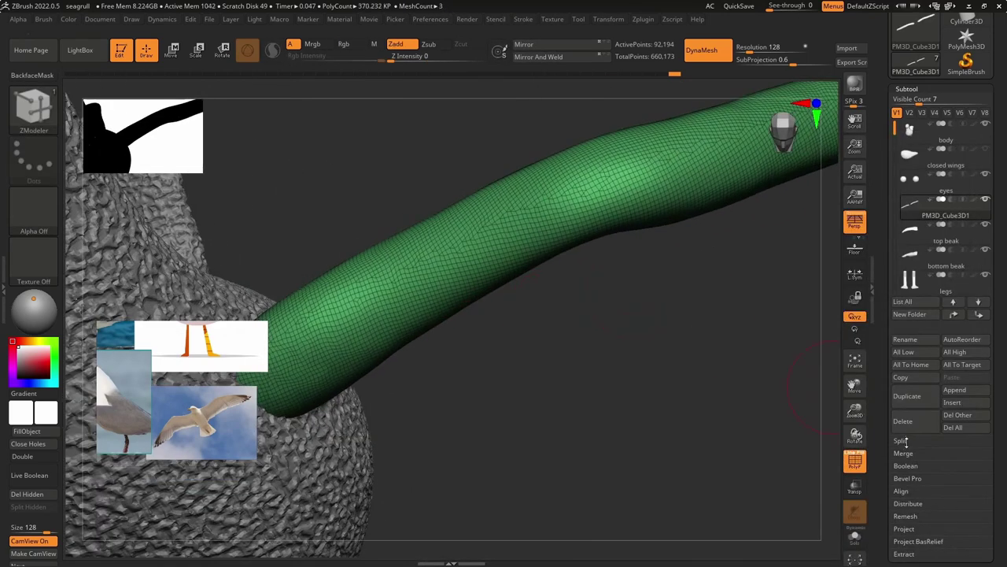
{"action": "scroll", "coordinate": [922, 329], "scroll_direction": "down", "scroll_amount": 5}
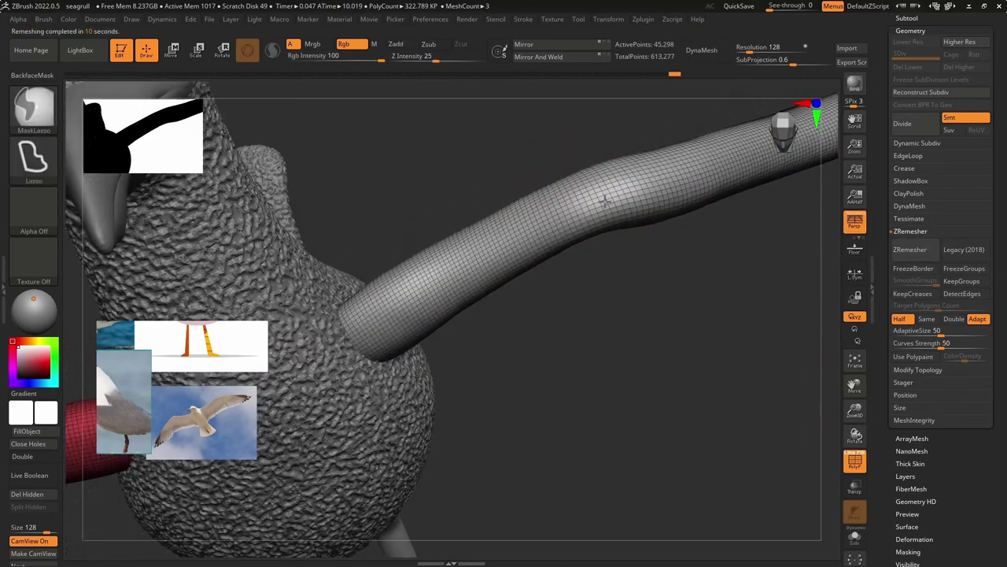
Insert a NanoMesh over all polygons of both open wings with the ZModeler brush.
{"action": "left_click", "coordinate": [562, 225]}
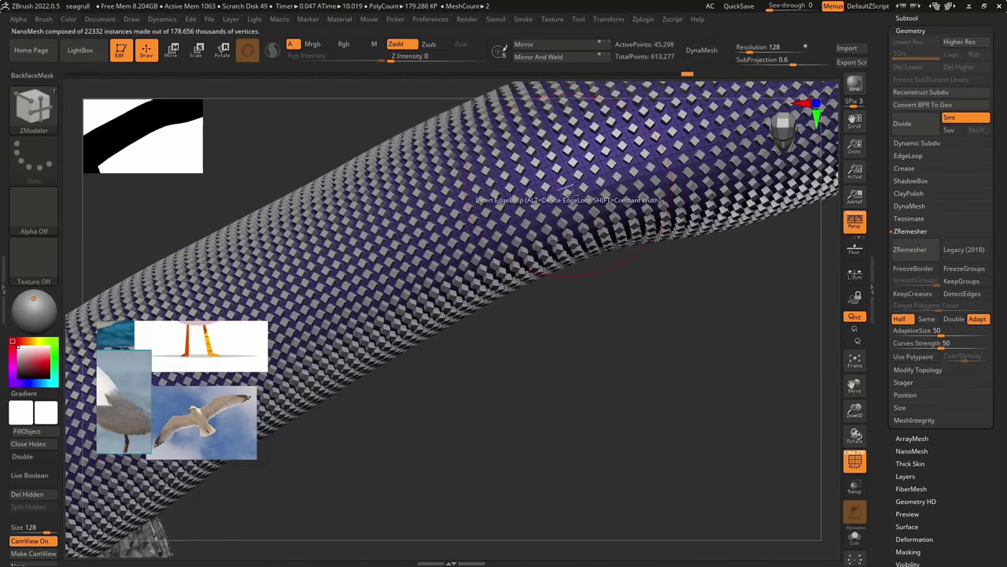
{"action": "left_click_drag", "start_coordinate": [582, 370], "coordinate": [525, 368]}
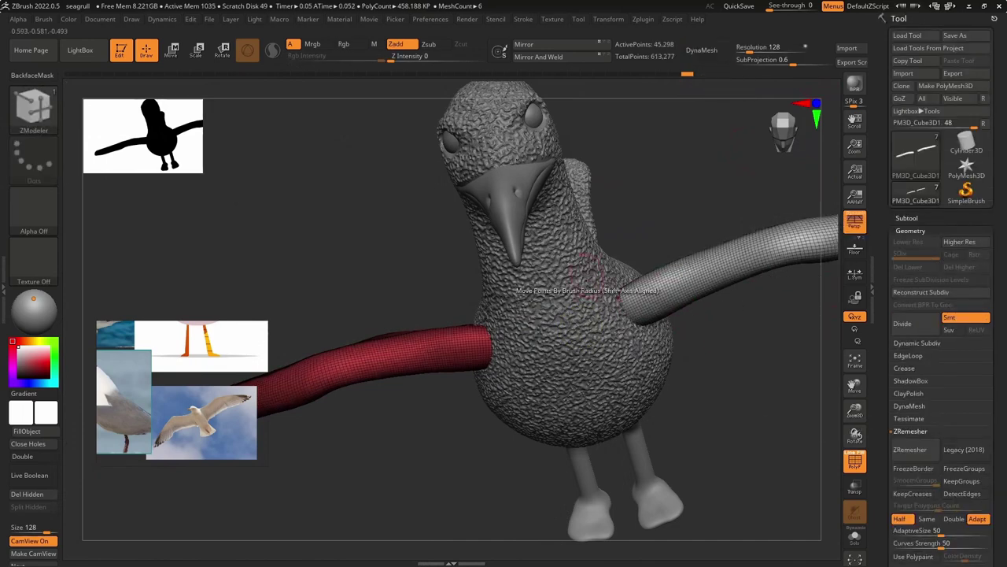
{"action": "key", "text": "space"}
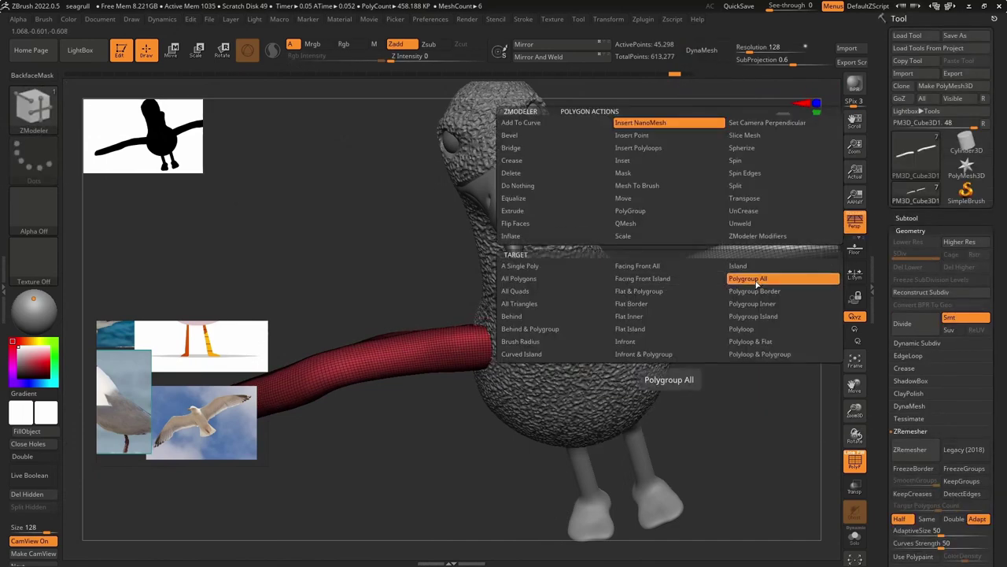
{"action": "right_click_drag", "start_coordinate": [602, 256], "coordinate": [622, 261], "text": "ctrl"}
{"action": "left_click", "coordinate": [623, 260]}
{"action": "right_click_drag", "start_coordinate": [692, 370], "coordinate": [807, 375]}
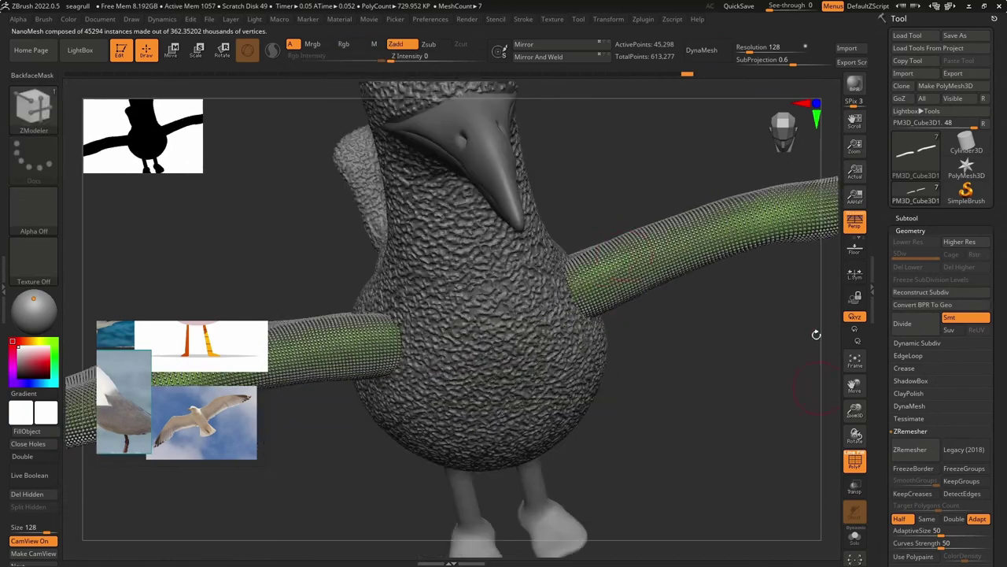
Set the wings' NanoMesh ZOffset to 0.65995 and Random Distribution to 1.15695, and increase the instance size.
{"action": "left_click", "coordinate": [911, 231]}
{"action": "left_click", "coordinate": [911, 256]}
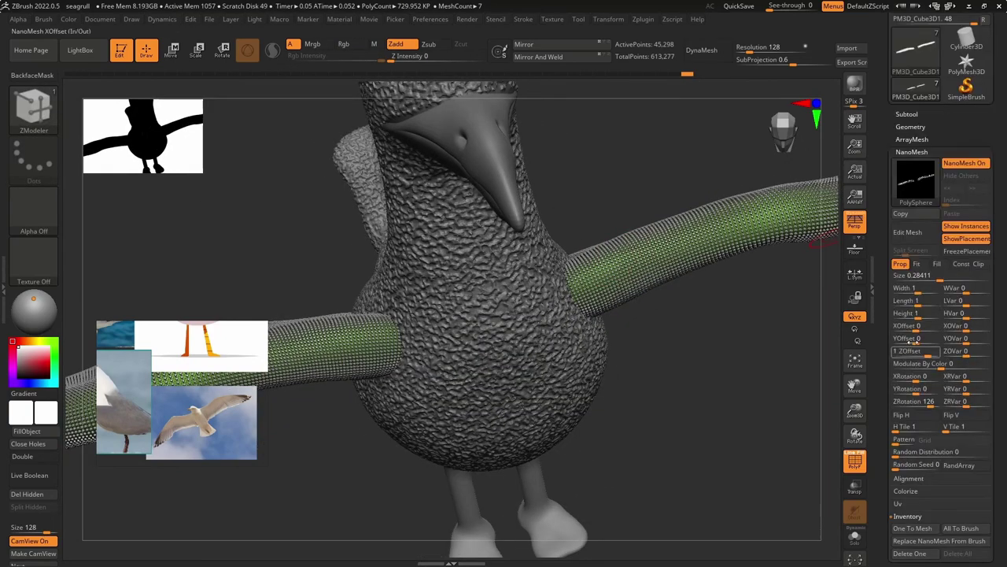
{"action": "left_click", "coordinate": [926, 291]}
{"action": "key", "text": "ctrl+z"}
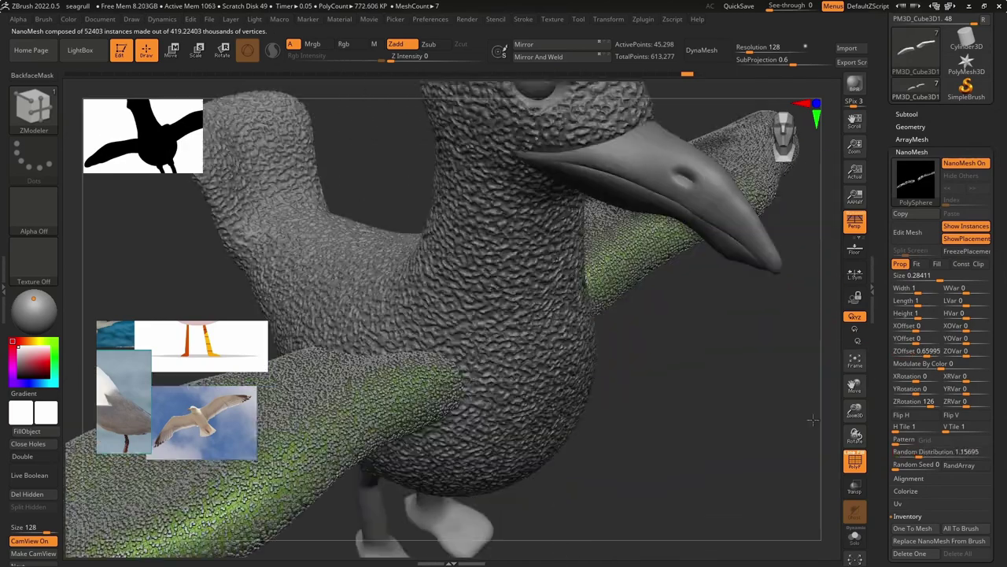
{"action": "key", "text": "ctrl"}
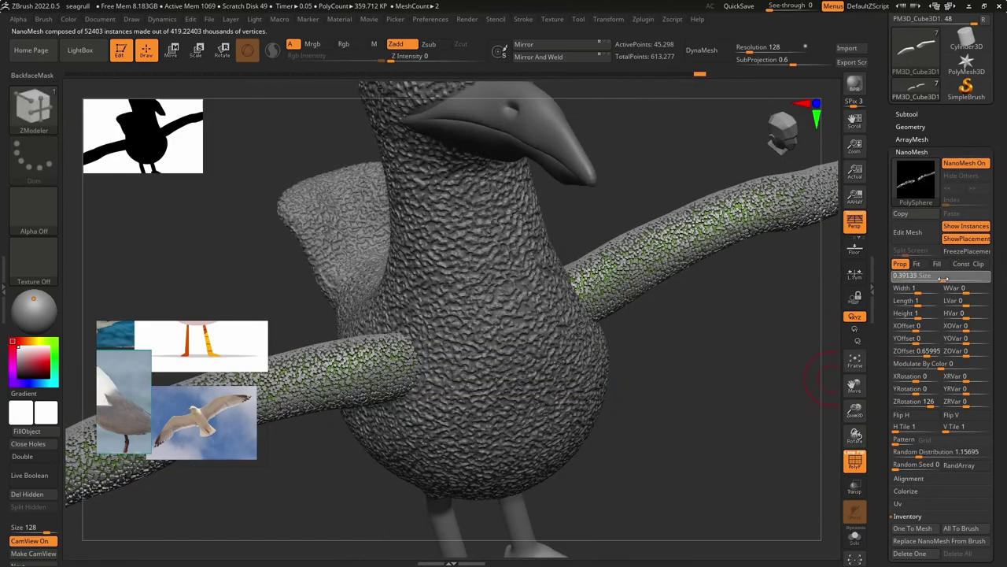
Convert the open wings' NanoMesh to real mesh and DynaMesh it at resolution 304.
{"action": "left_click_drag", "start_coordinate": [599, 330], "coordinate": [668, 108]}
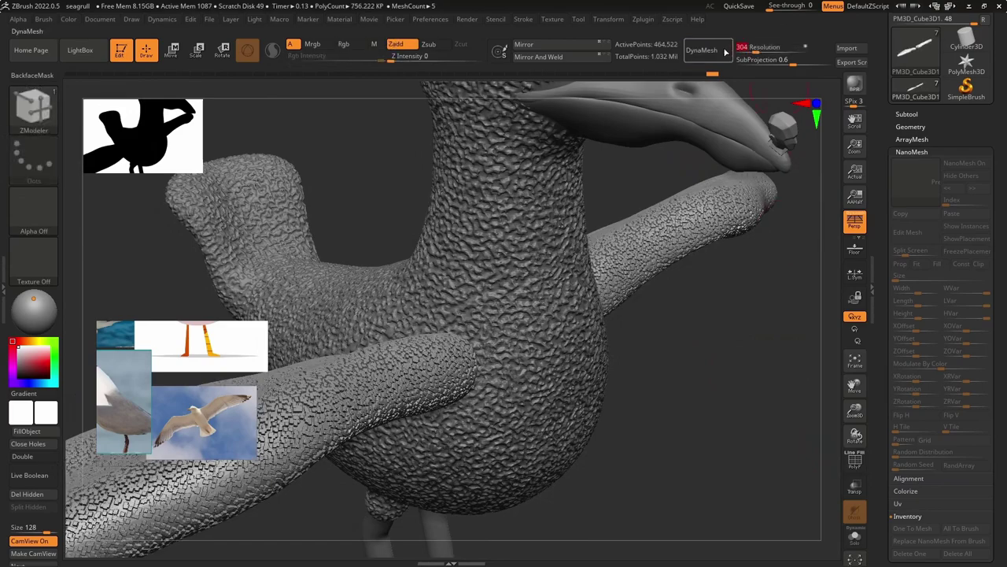
{"action": "left_click", "coordinate": [725, 52]}
{"action": "left_click_drag", "start_coordinate": [737, 260], "coordinate": [635, 191]}
Carve horizontal ring grooves around the seagull's legs with the DamStandard brush.
{"action": "key", "text": "space"}
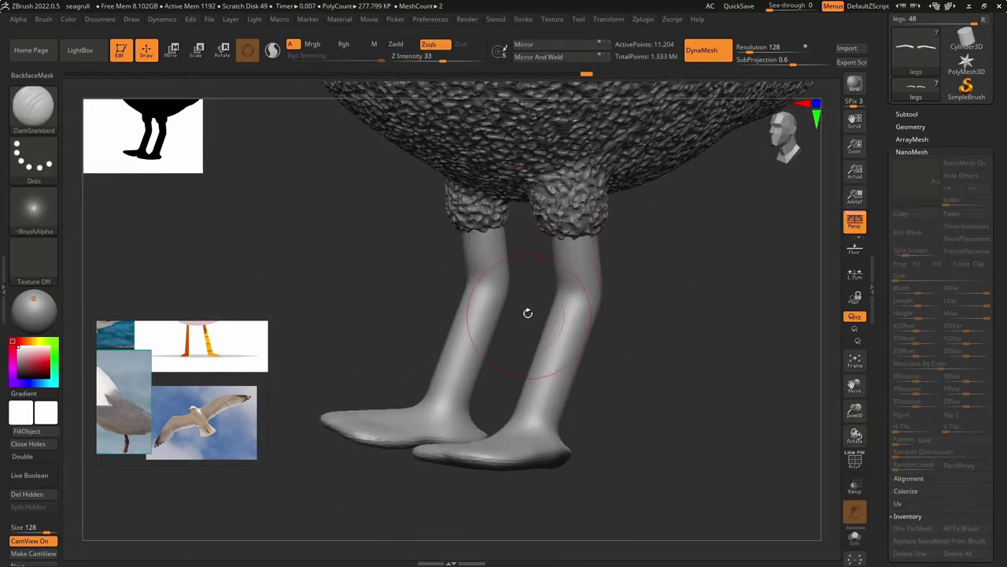
{"action": "left_click_drag", "start_coordinate": [509, 226], "coordinate": [576, 425]}
{"action": "left_click_drag", "start_coordinate": [643, 446], "coordinate": [197, 346]}
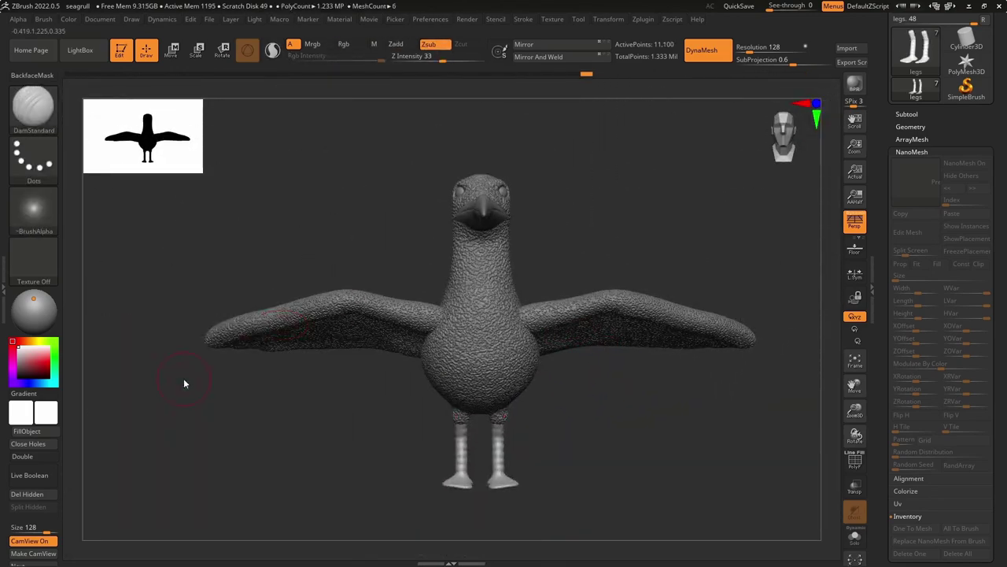
Center the whole seagull in front view and render it with BPR.
{"action": "left_click_drag", "start_coordinate": [184, 383], "coordinate": [168, 389], "text": "alt"}
{"action": "left_click", "coordinate": [855, 85]}
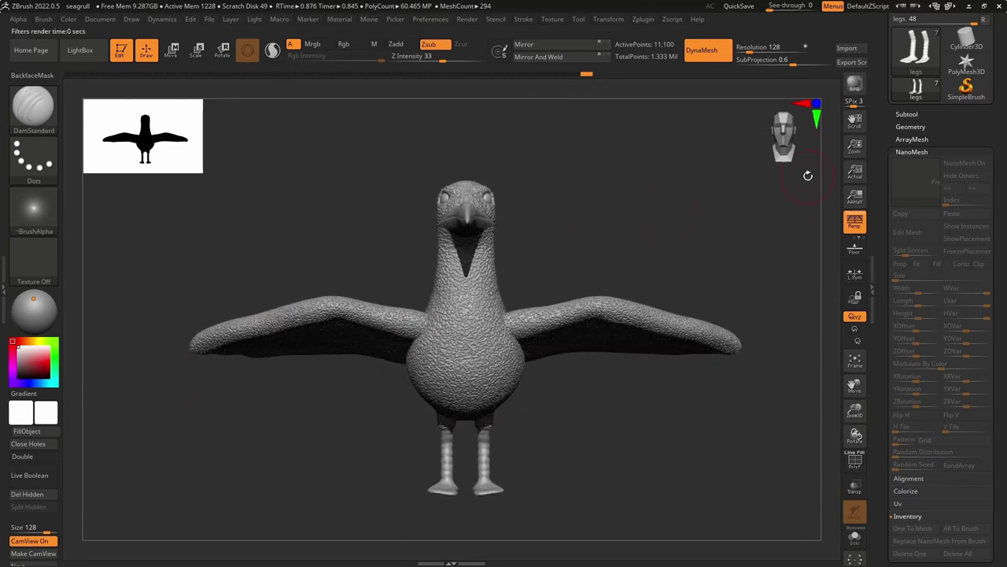